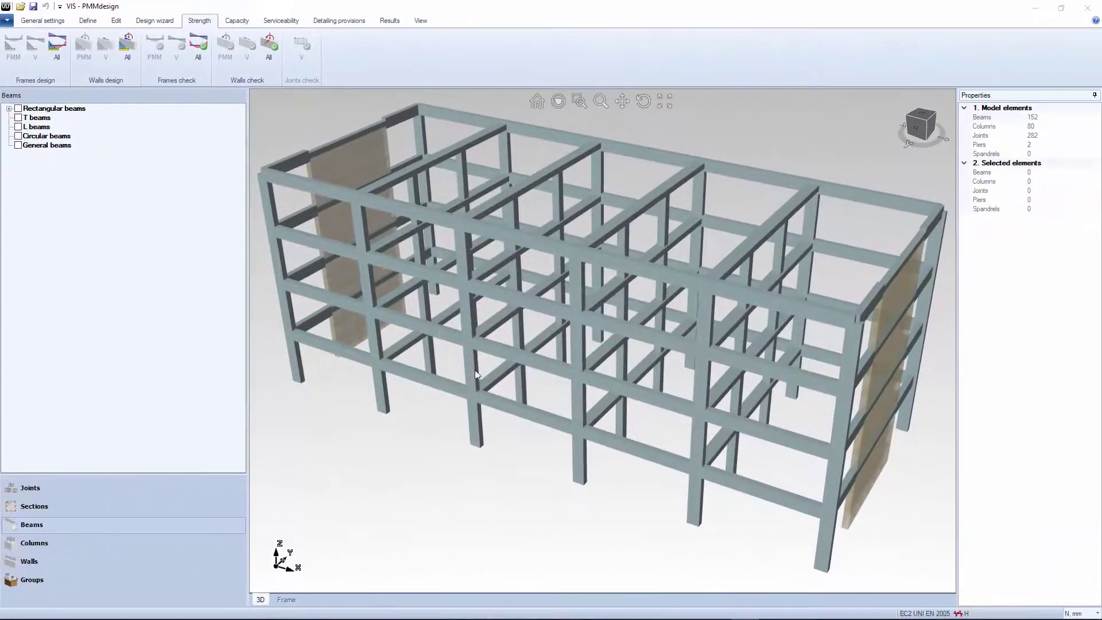
Select beam 105, inspect its segment 3 and 5 sections, and open its PMM beam design table.
click(535, 368)
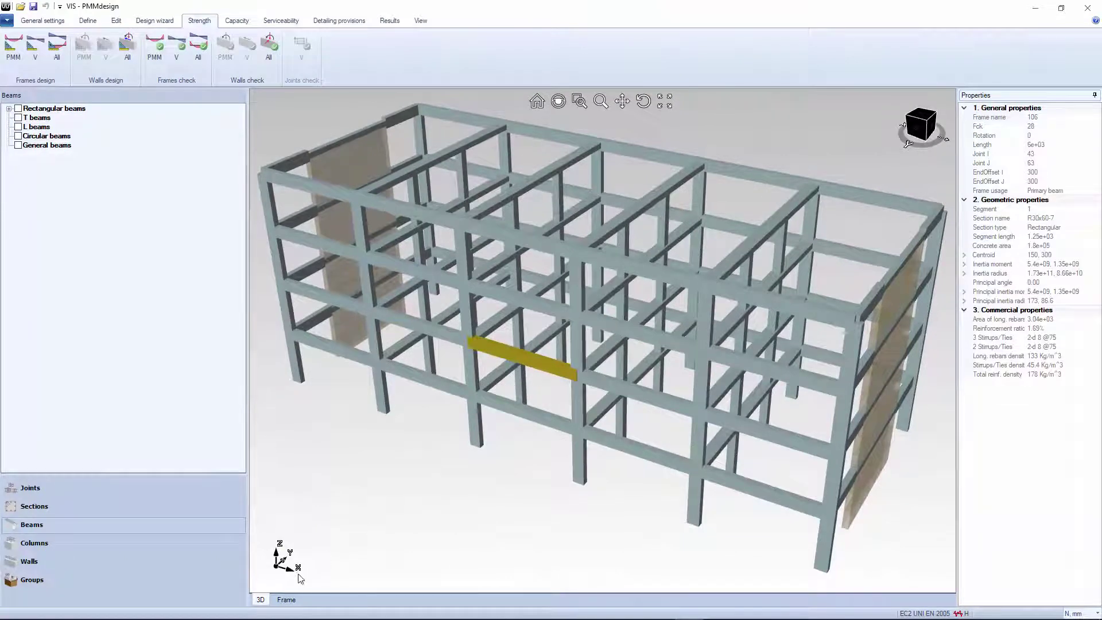
click(287, 600)
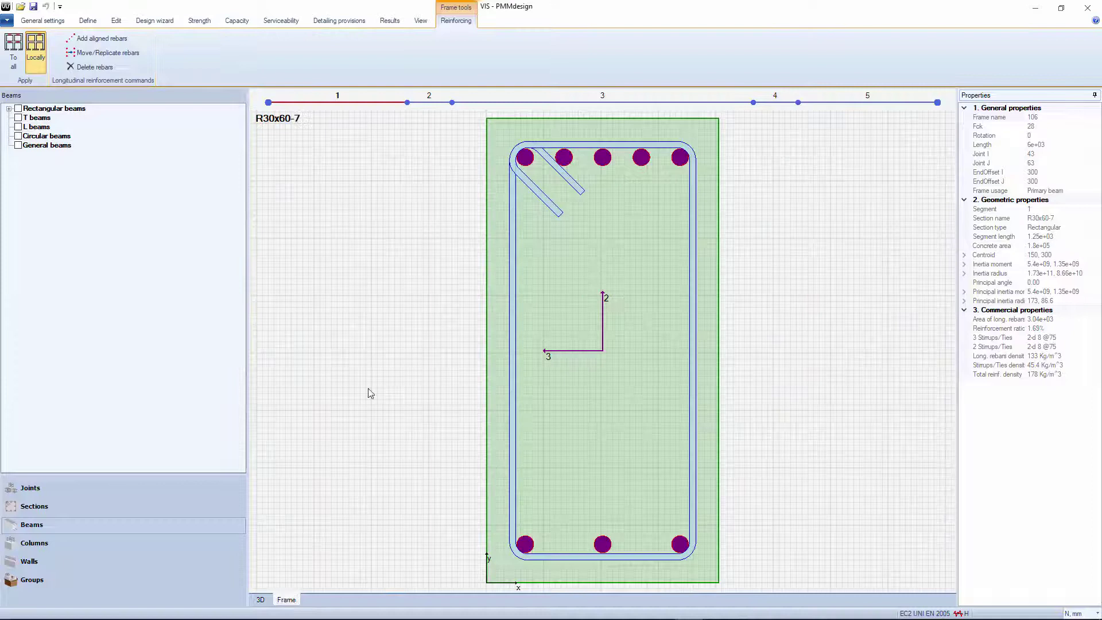
click(507, 103)
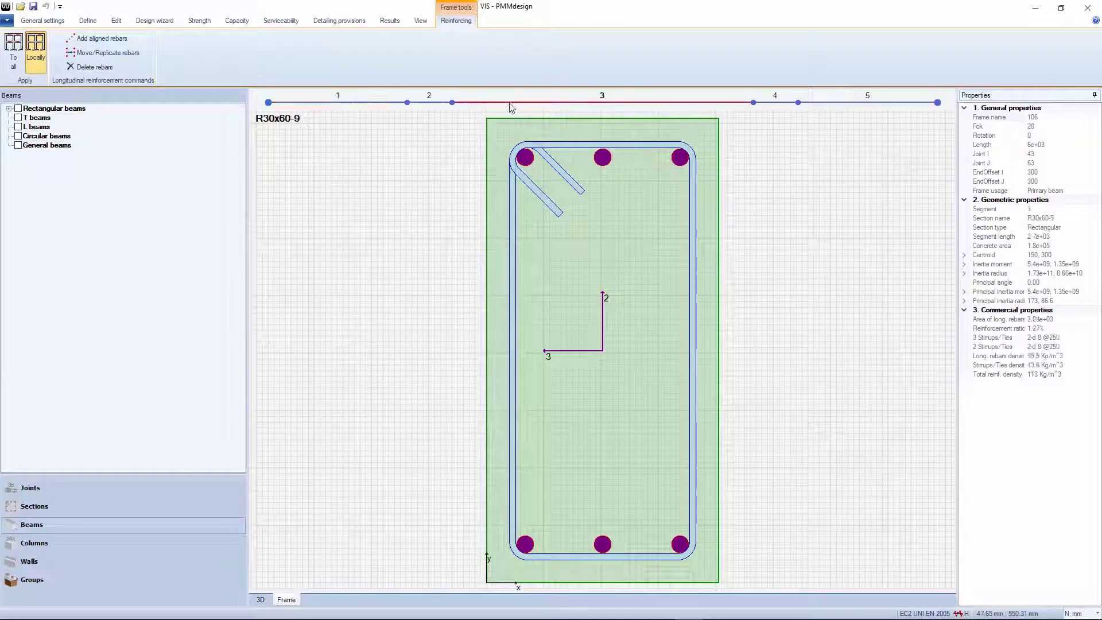
click(842, 104)
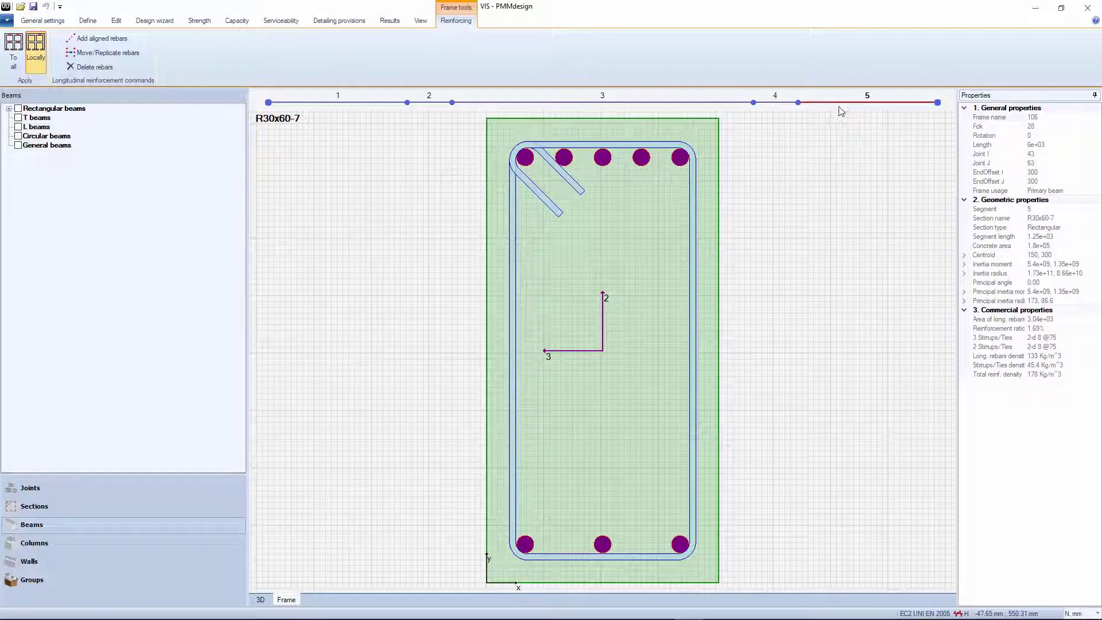
click(196, 22)
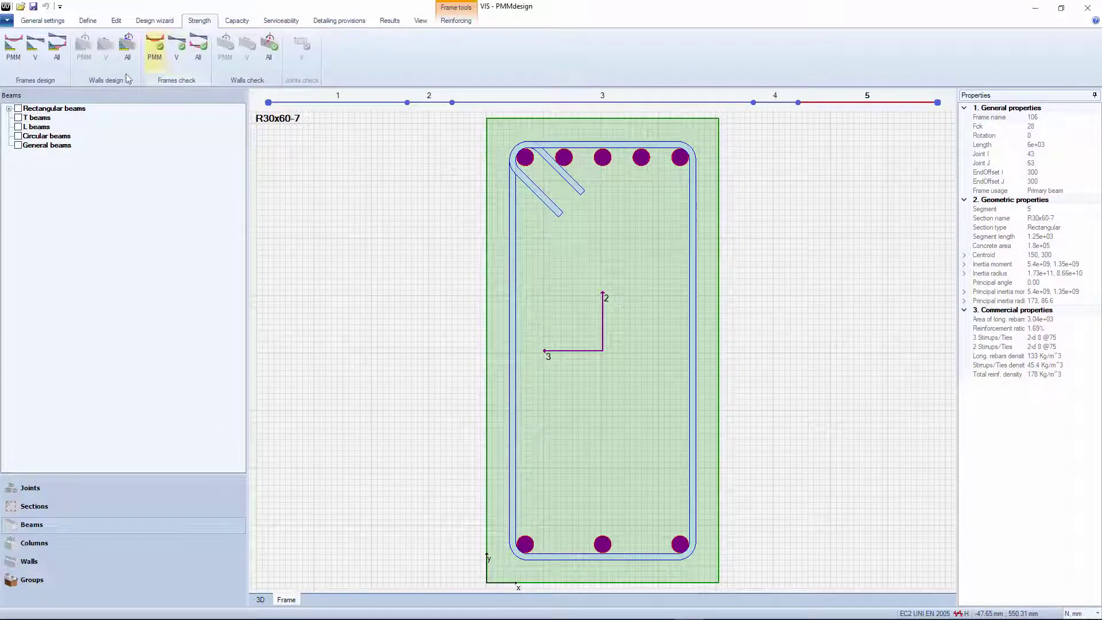
click(12, 49)
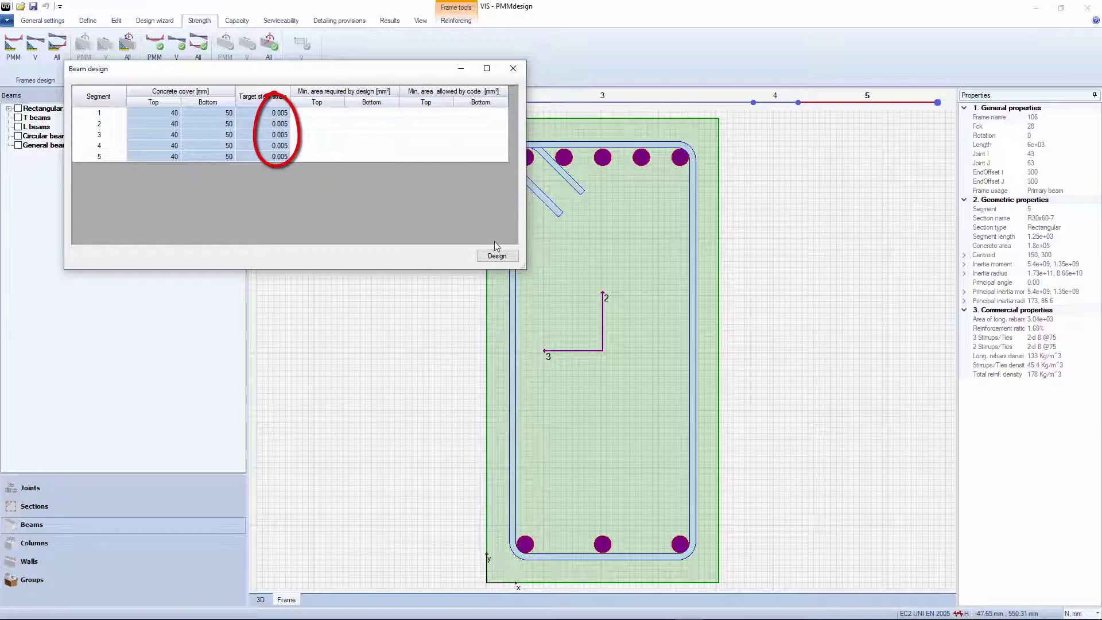
Compute the required steel areas for beam 105's five segments, then close the Beam design dialog.
click(505, 258)
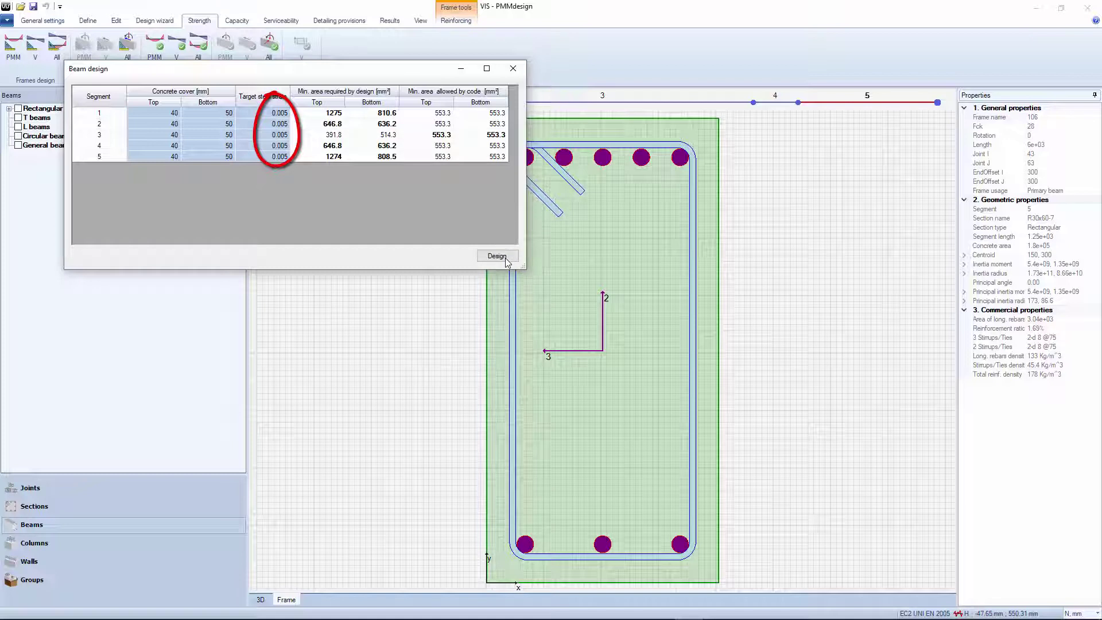
click(514, 70)
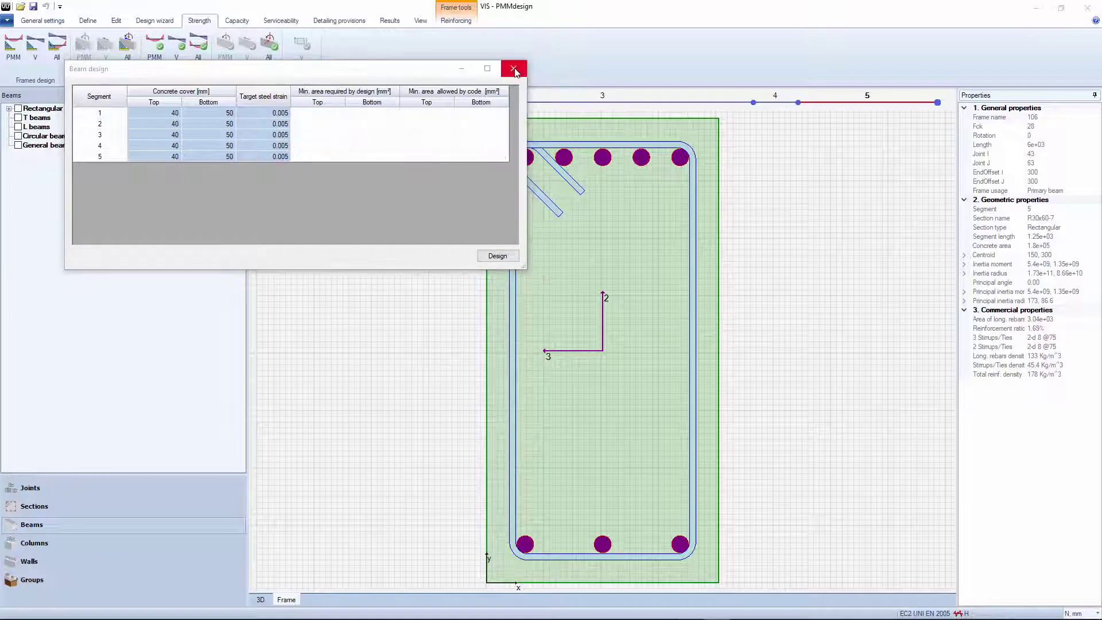
Confirm the 0.005 steel target strain in Code preferences and cancel without changes.
click(52, 20)
click(69, 59)
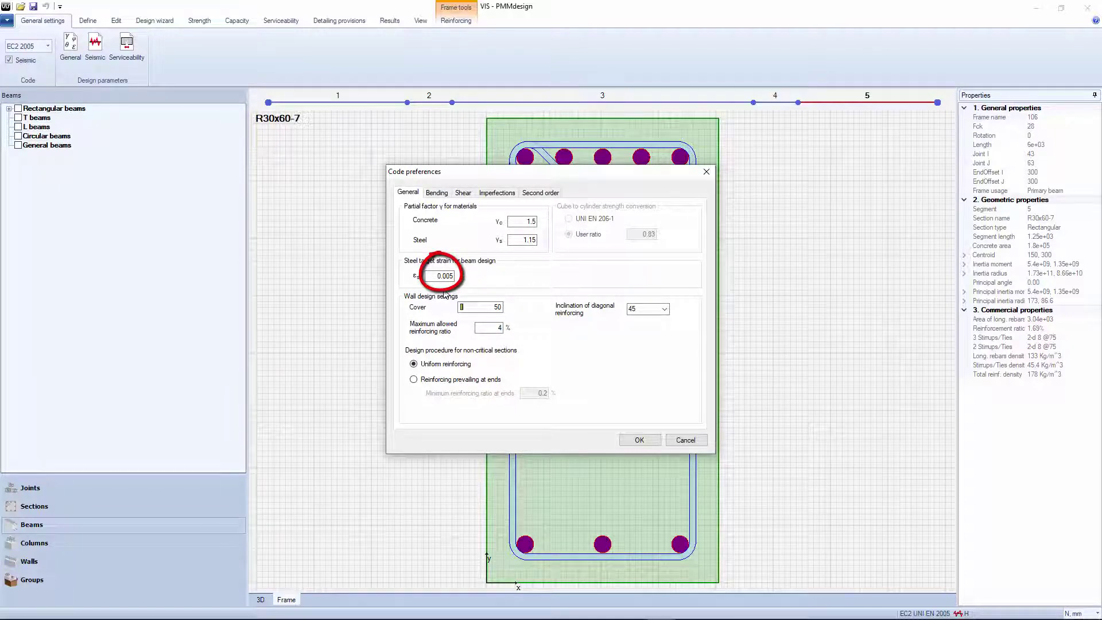
click(685, 441)
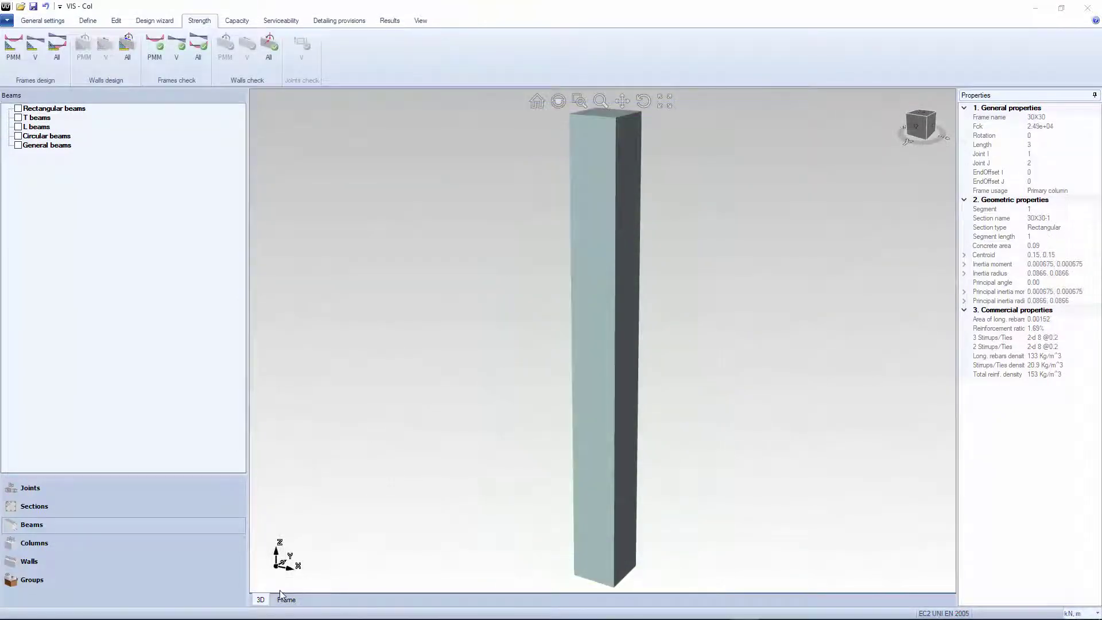
Change the 30X30-1 column's four corner rebars to 8 mm diameter, lowering reinforcement to 0.22%.
click(285, 599)
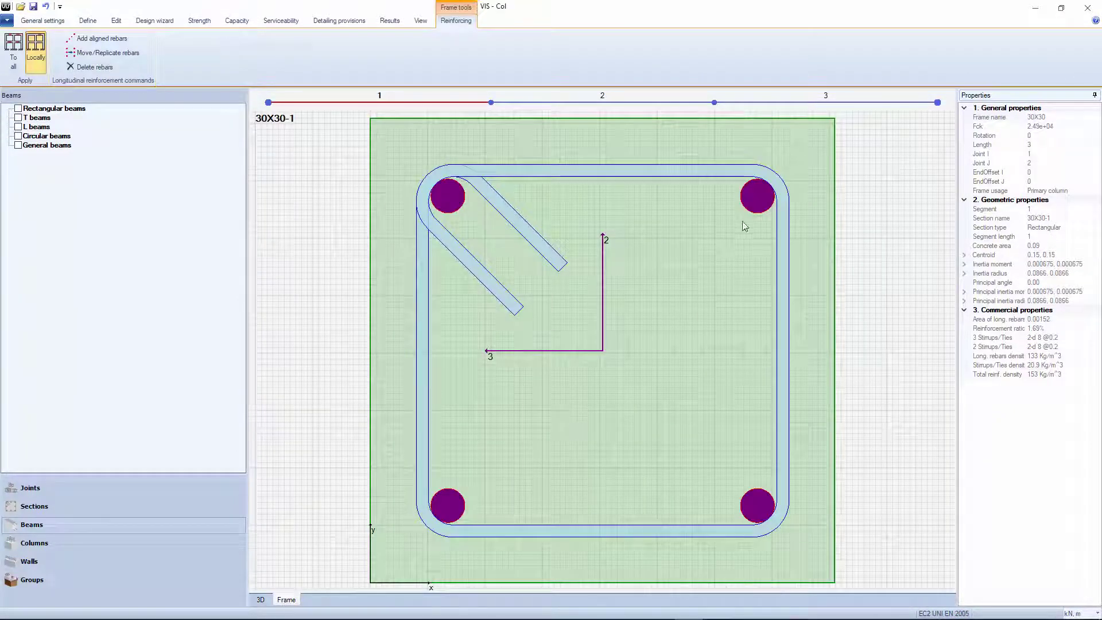
right_click(755, 209)
click(764, 257)
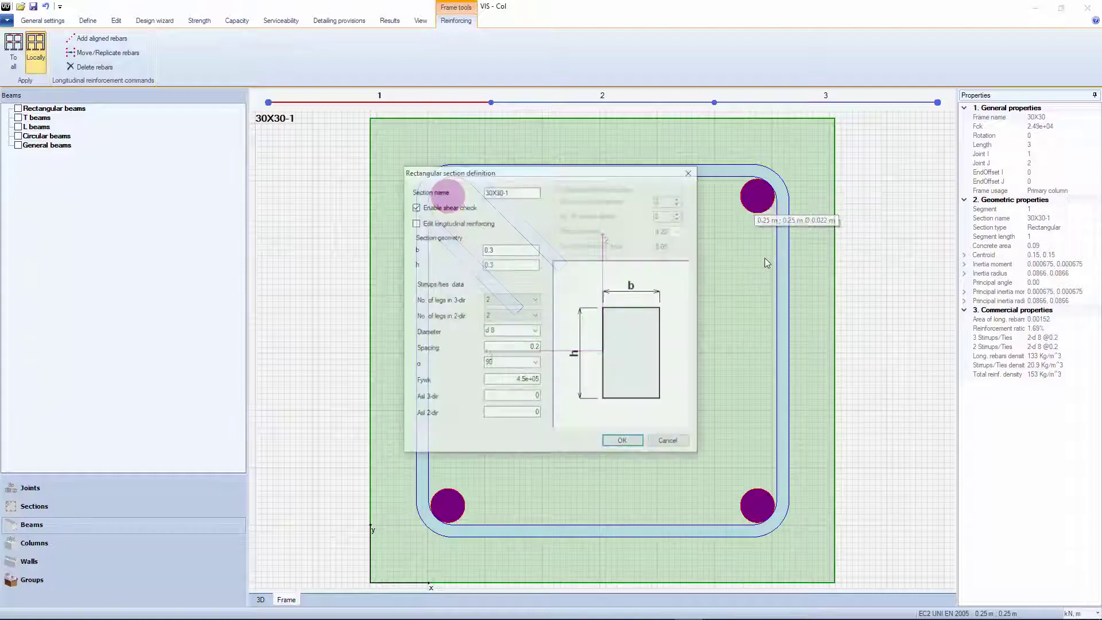
click(464, 226)
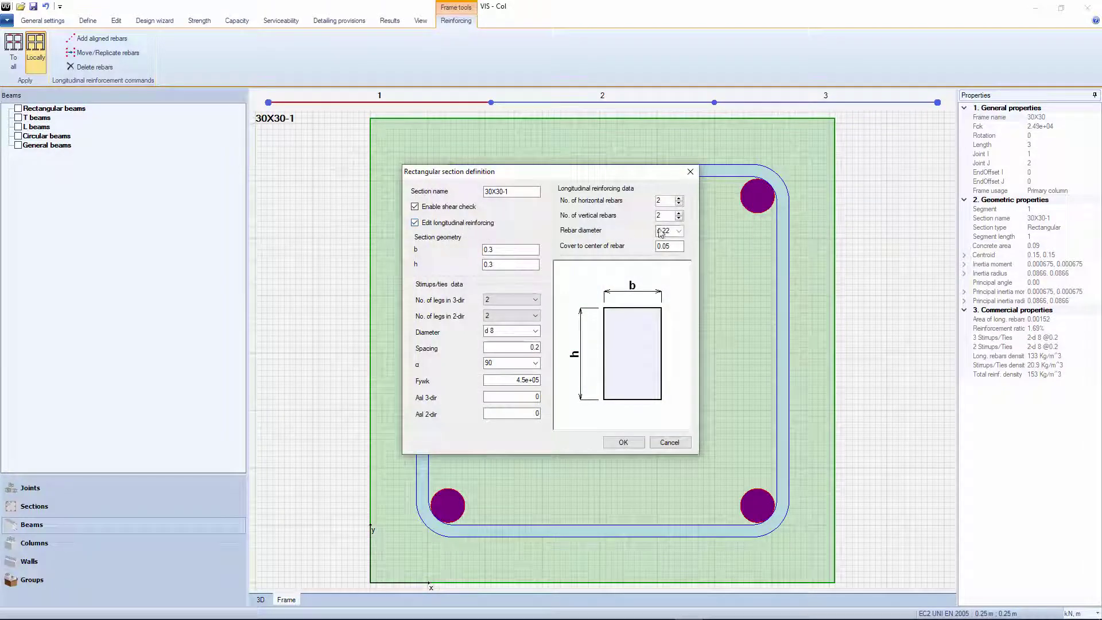
click(664, 231)
click(670, 241)
click(623, 443)
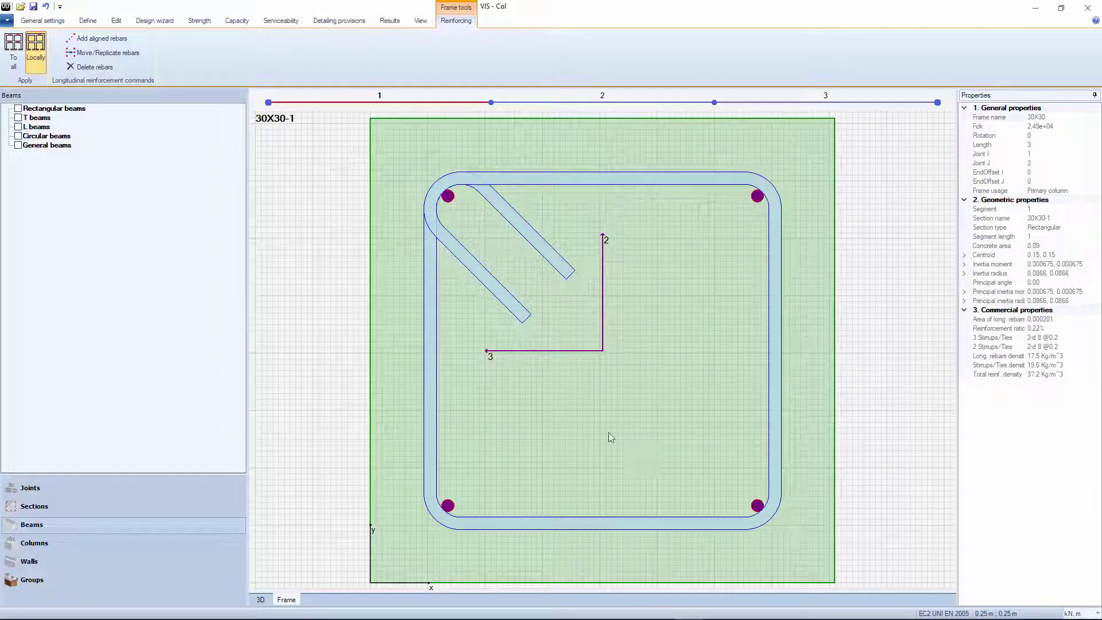
click(208, 24)
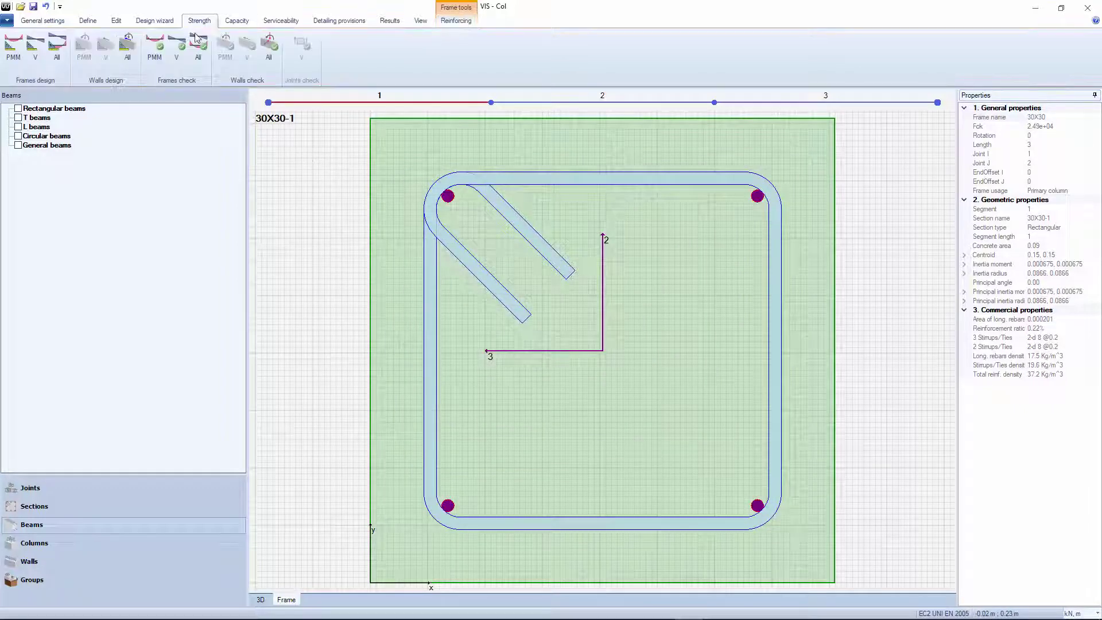
Run the column's PMM strength check and inspect the 3D interaction surface.
click(154, 44)
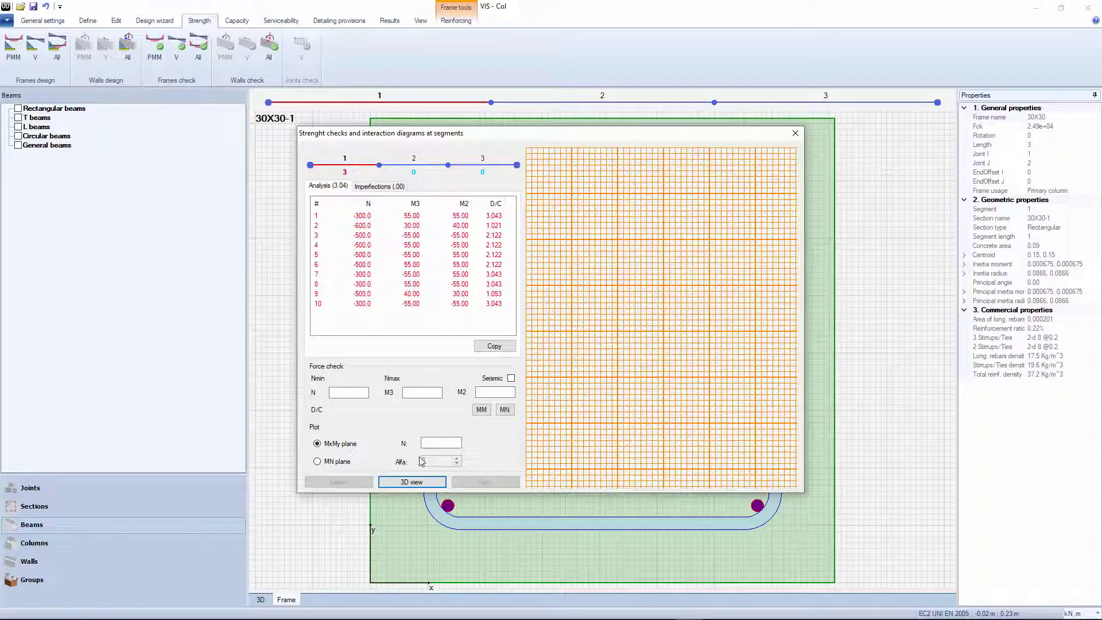
click(420, 484)
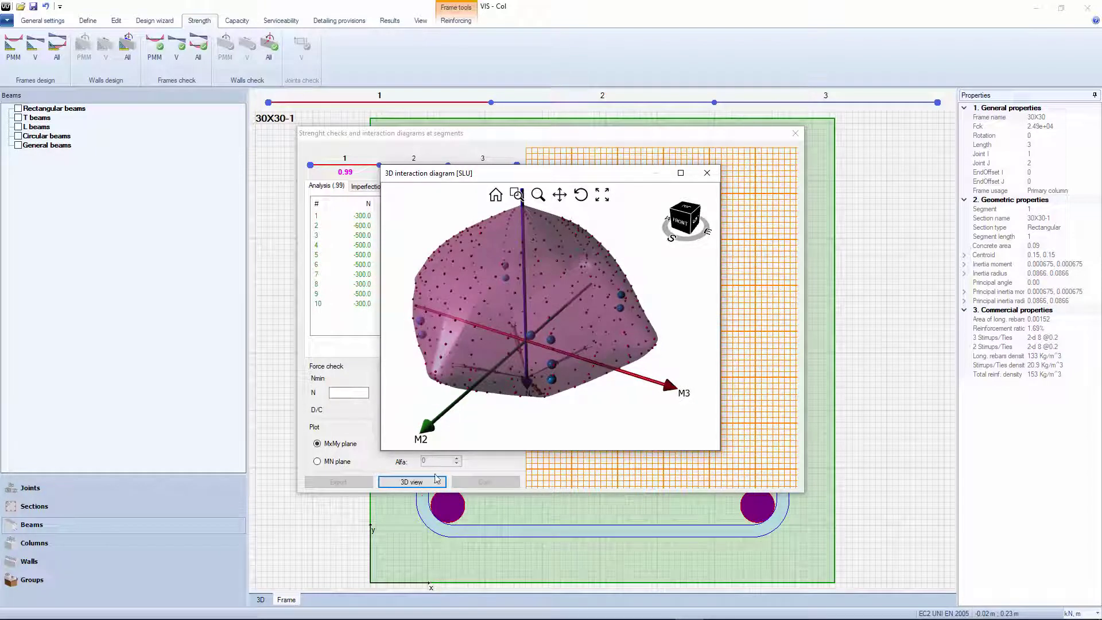
drag(690, 253, 658, 271)
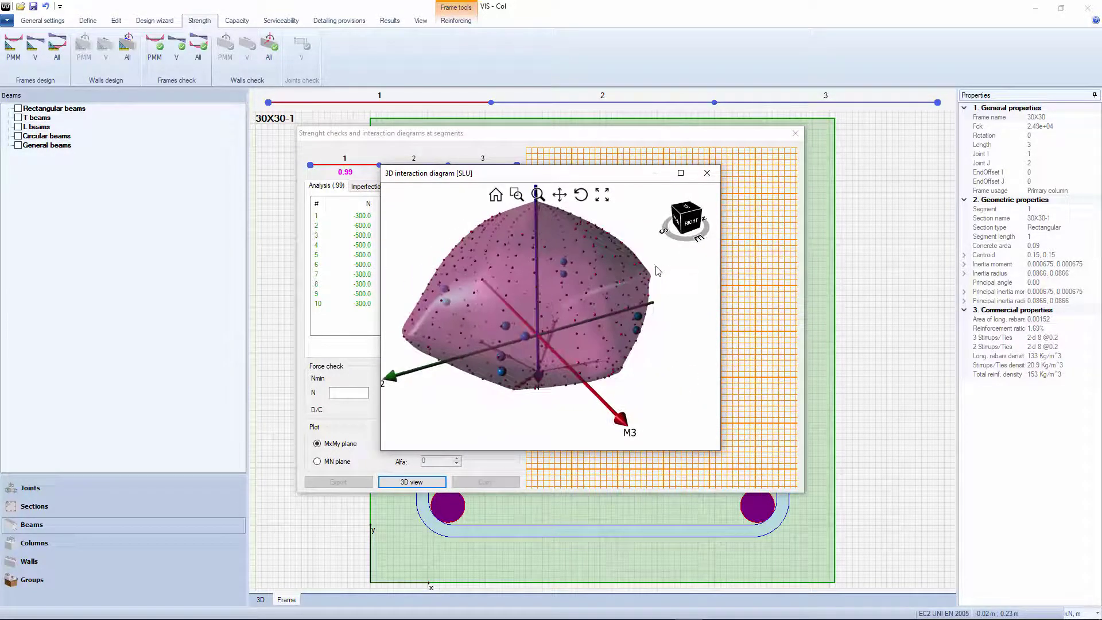
click(706, 173)
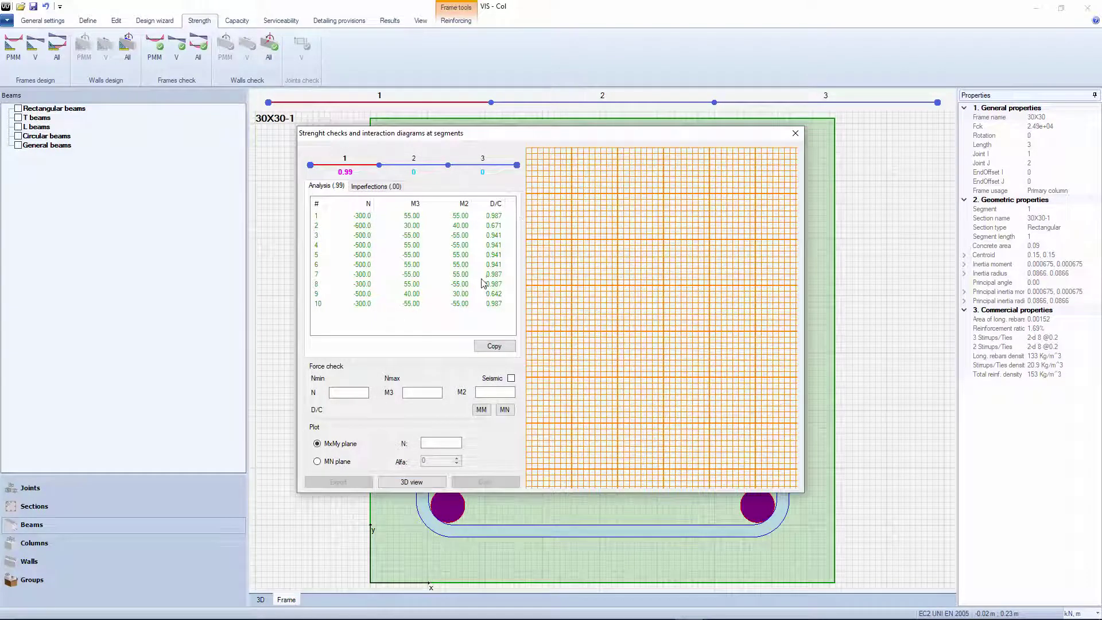
Plot the M–N and M3–M2 interaction diagrams for load combination 6.
click(495, 266)
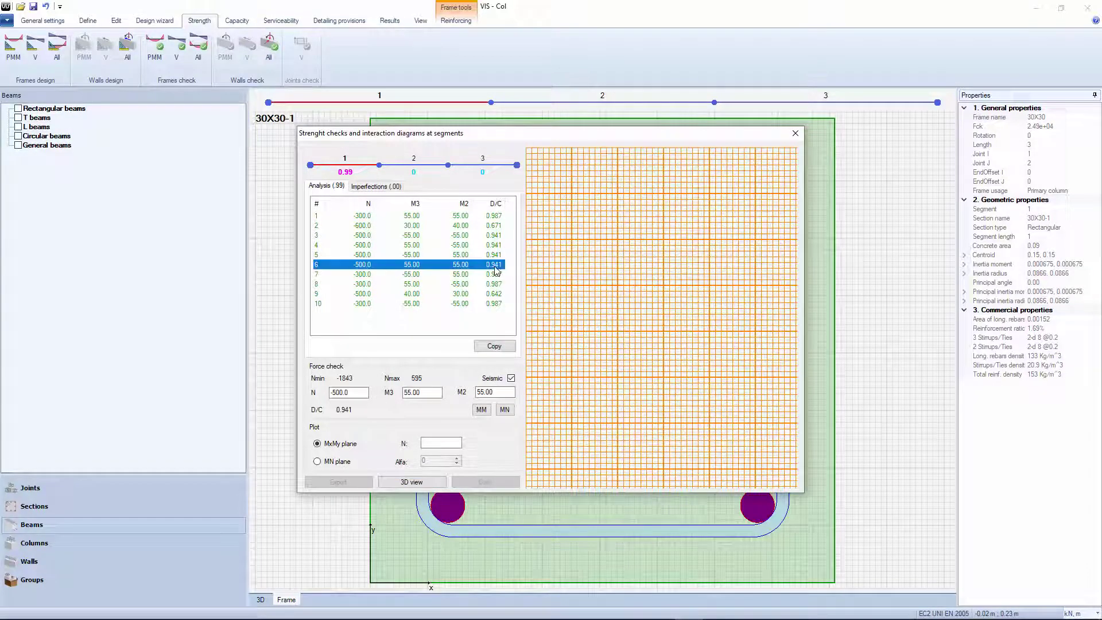
click(505, 410)
click(481, 409)
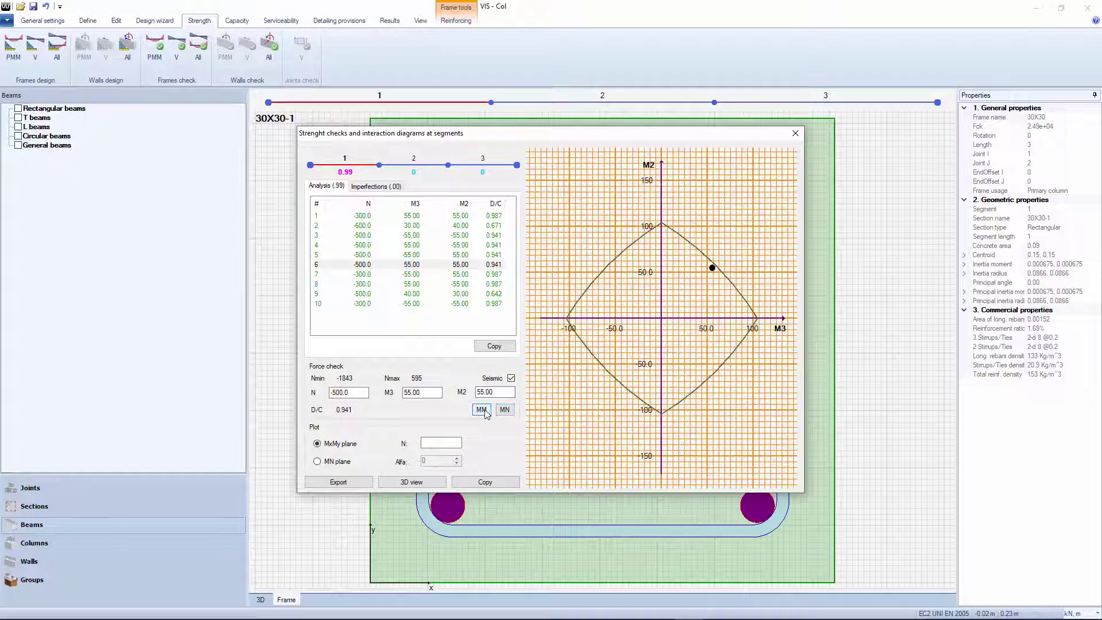
click(504, 410)
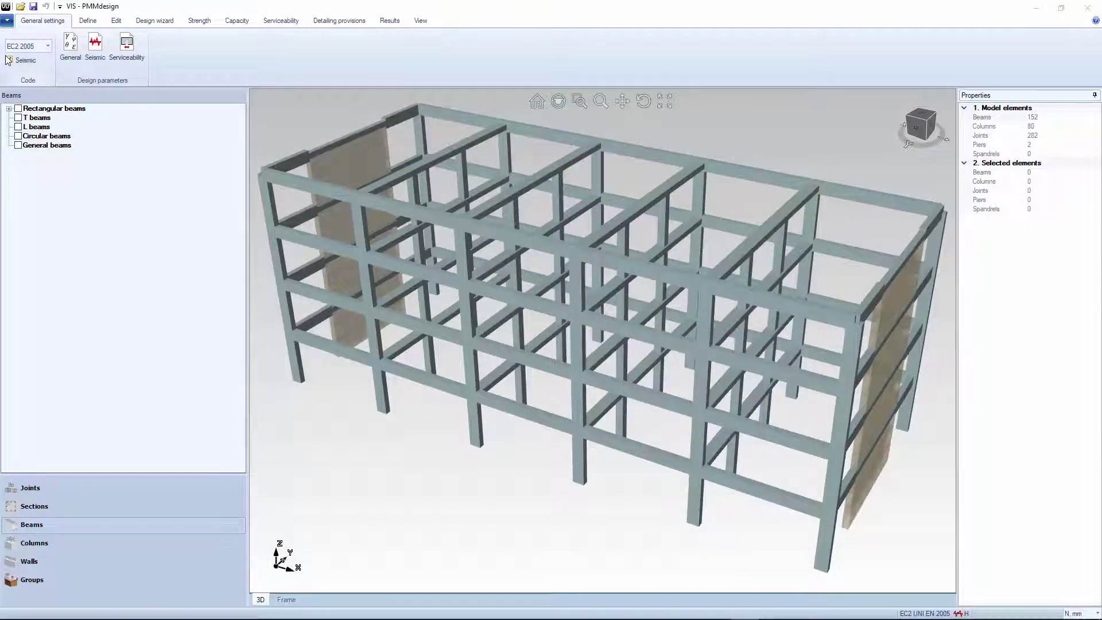
Turn off the seismic design option and run automatic design of the frames.
click(8, 59)
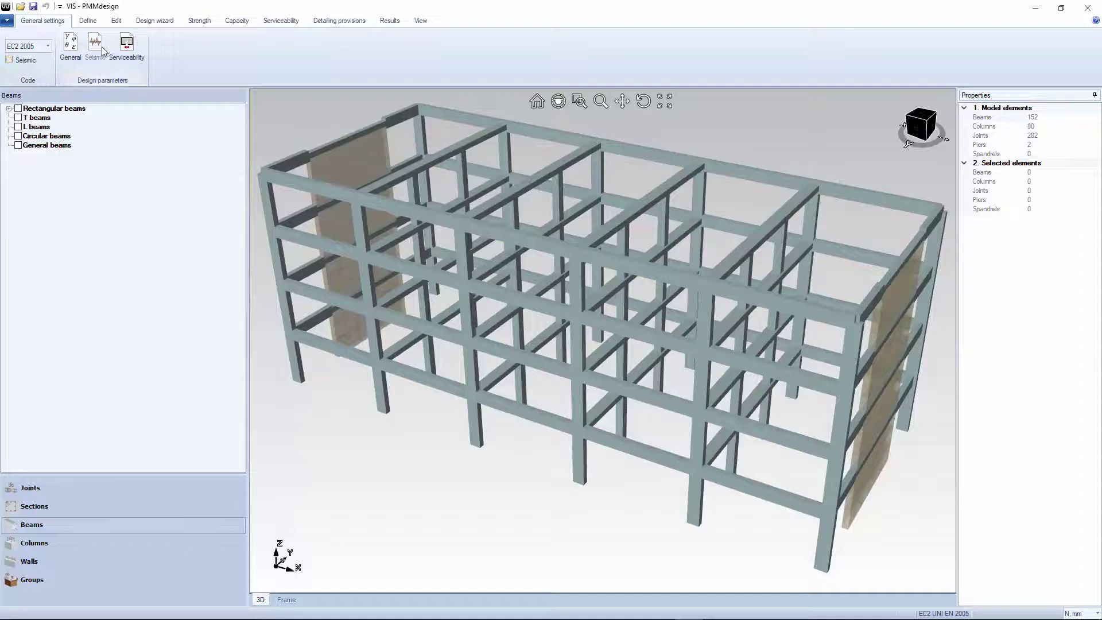
click(151, 21)
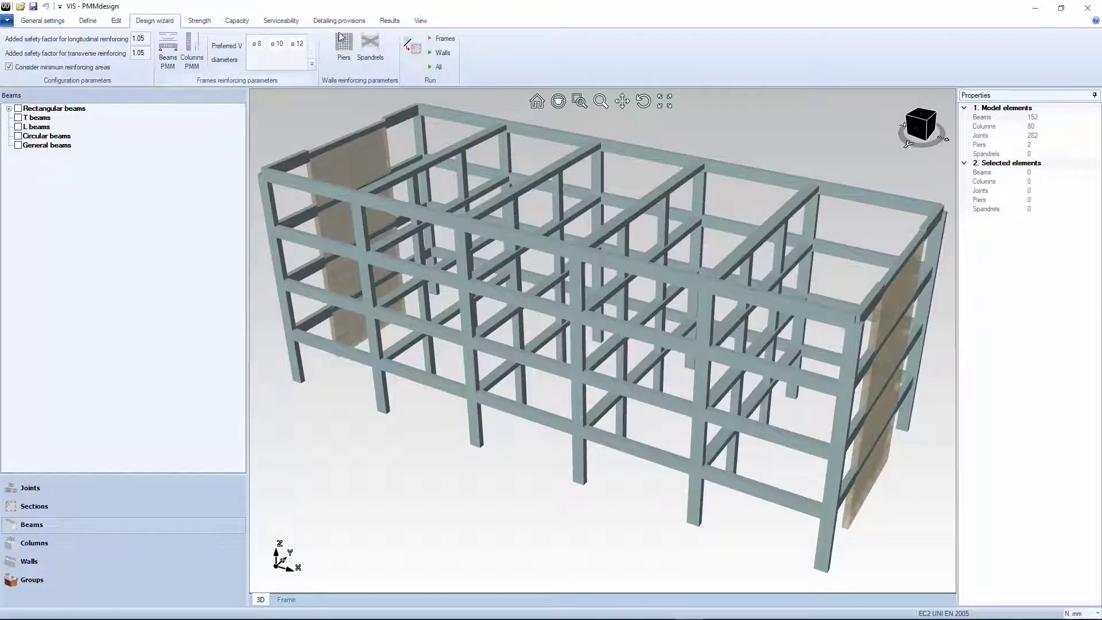
click(444, 37)
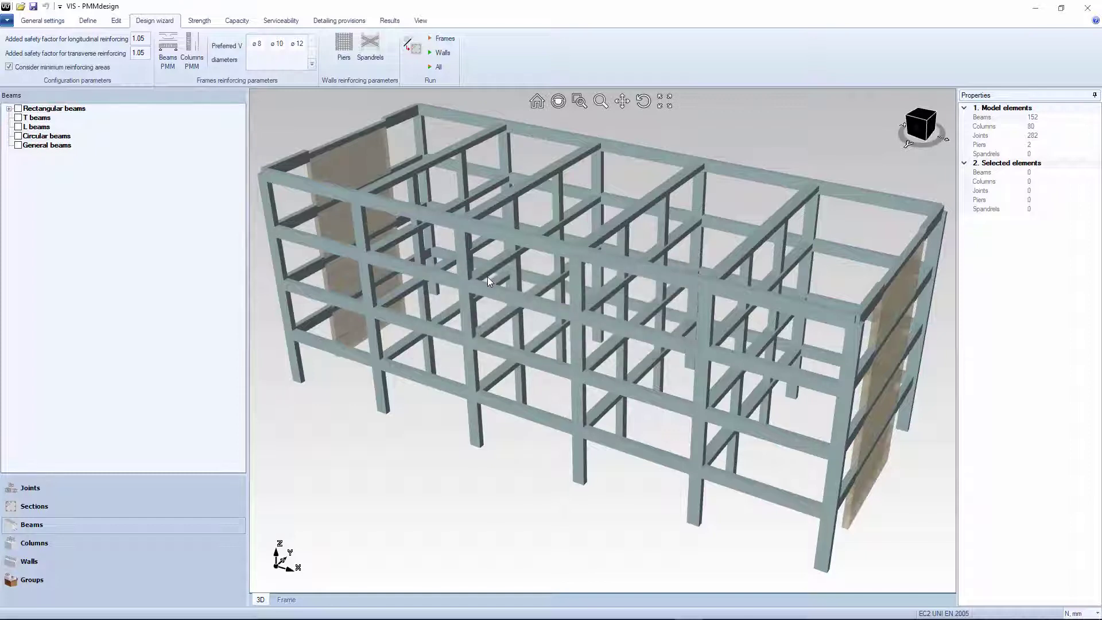
Run PMM design on column 33 (2052 mm² required steel) and show its R30x60-74 section.
click(478, 419)
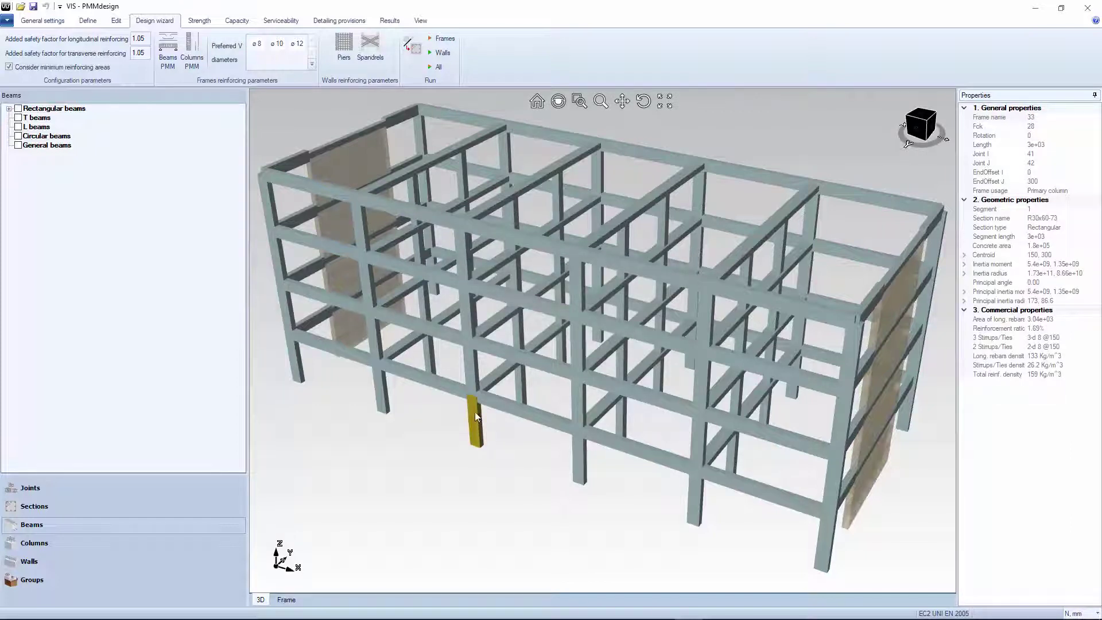
click(210, 21)
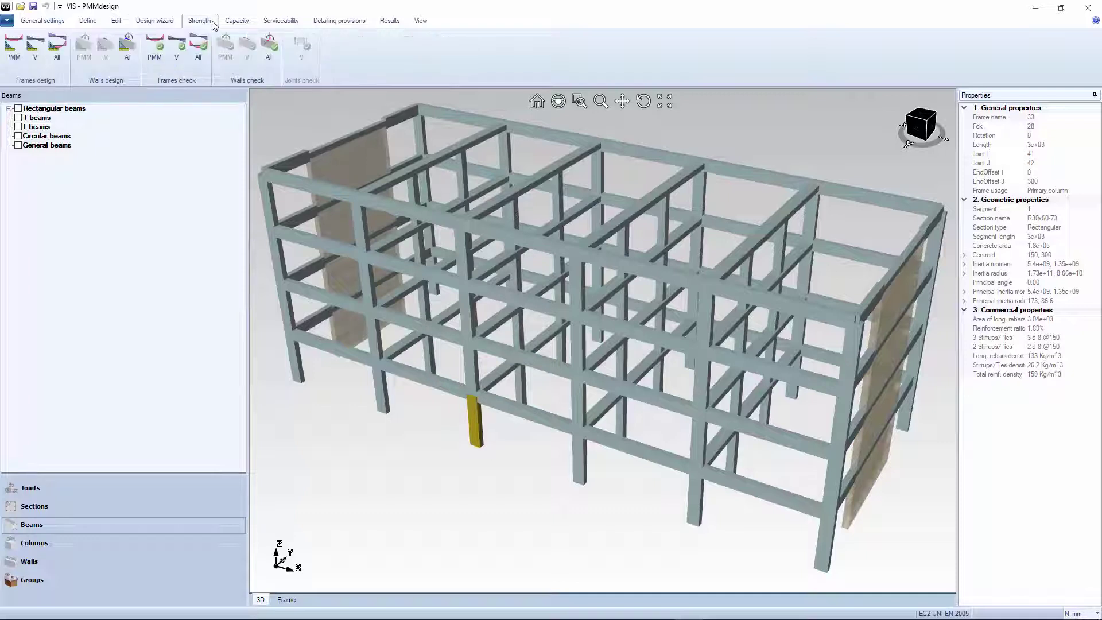
click(13, 51)
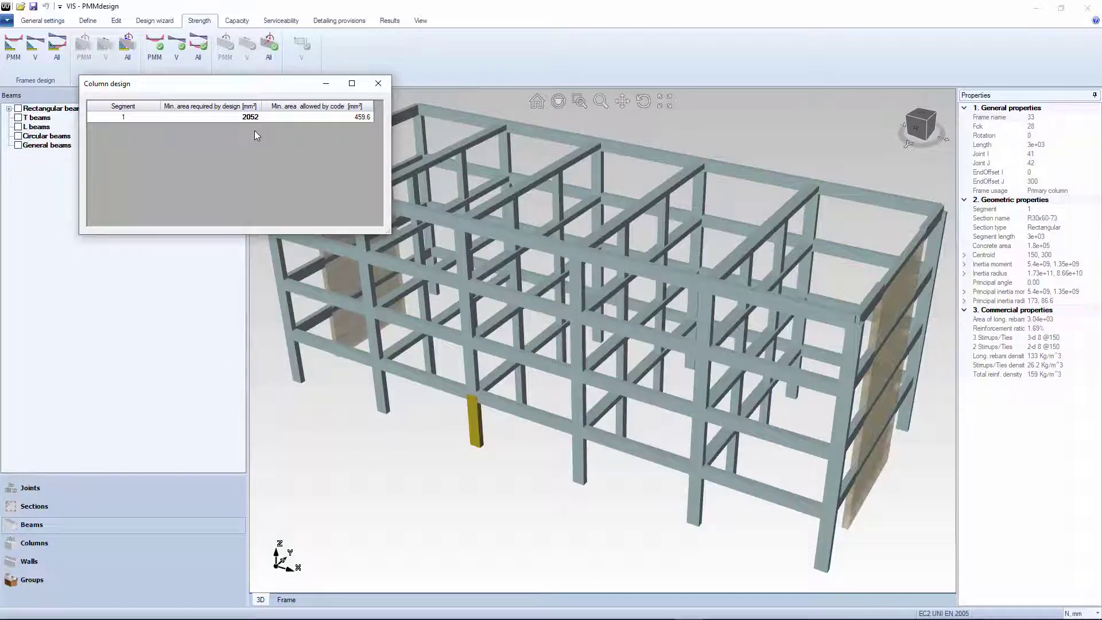
click(374, 85)
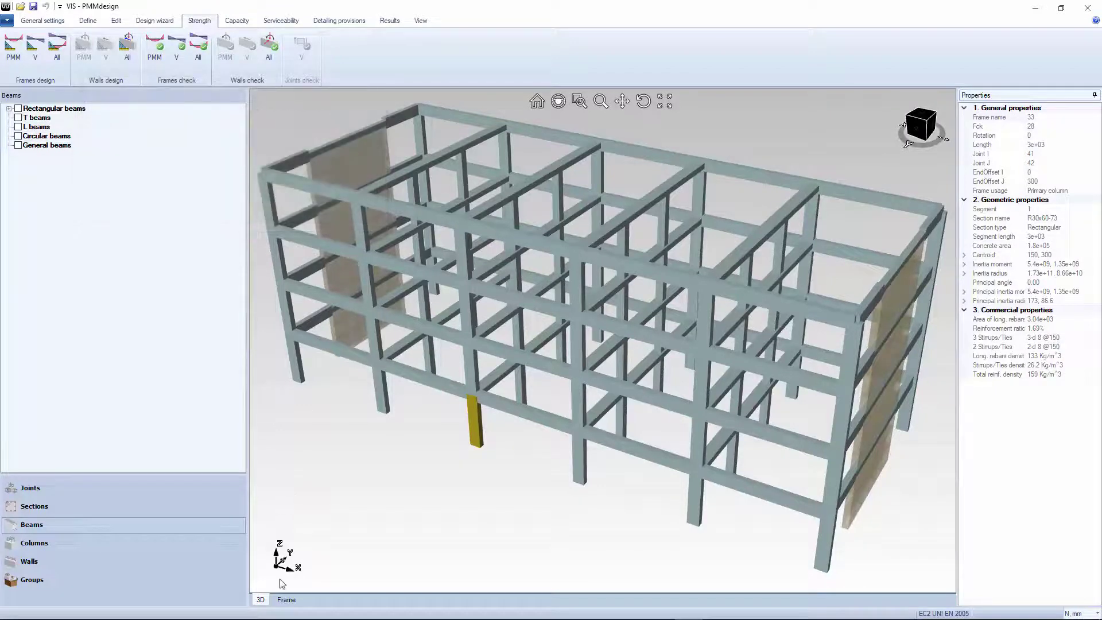
click(285, 600)
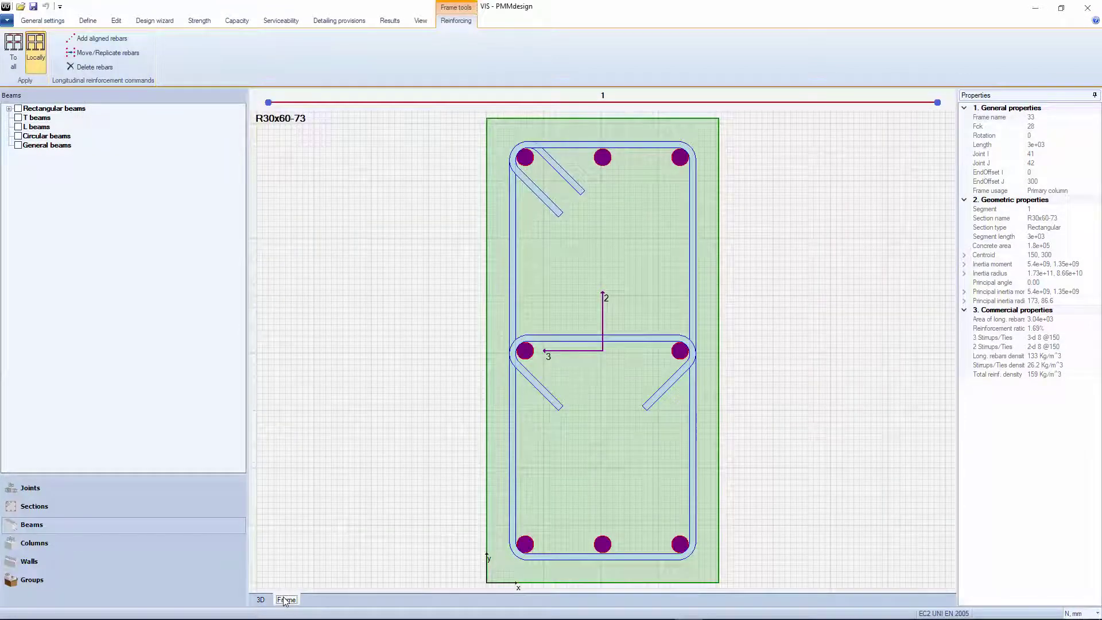
right_click(528, 352)
click(562, 400)
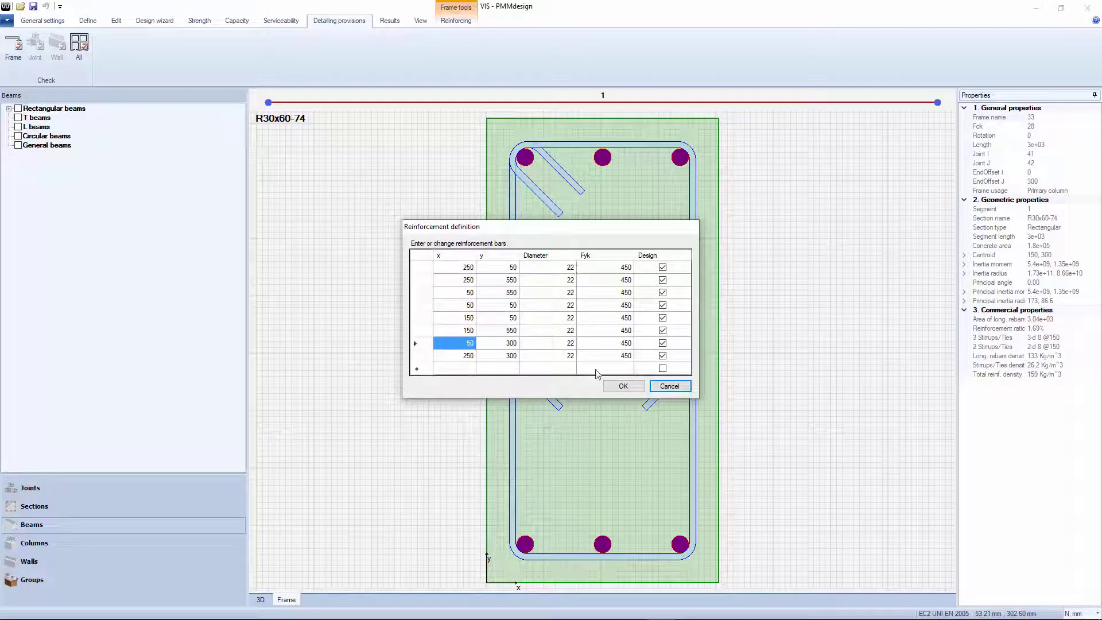
click(615, 386)
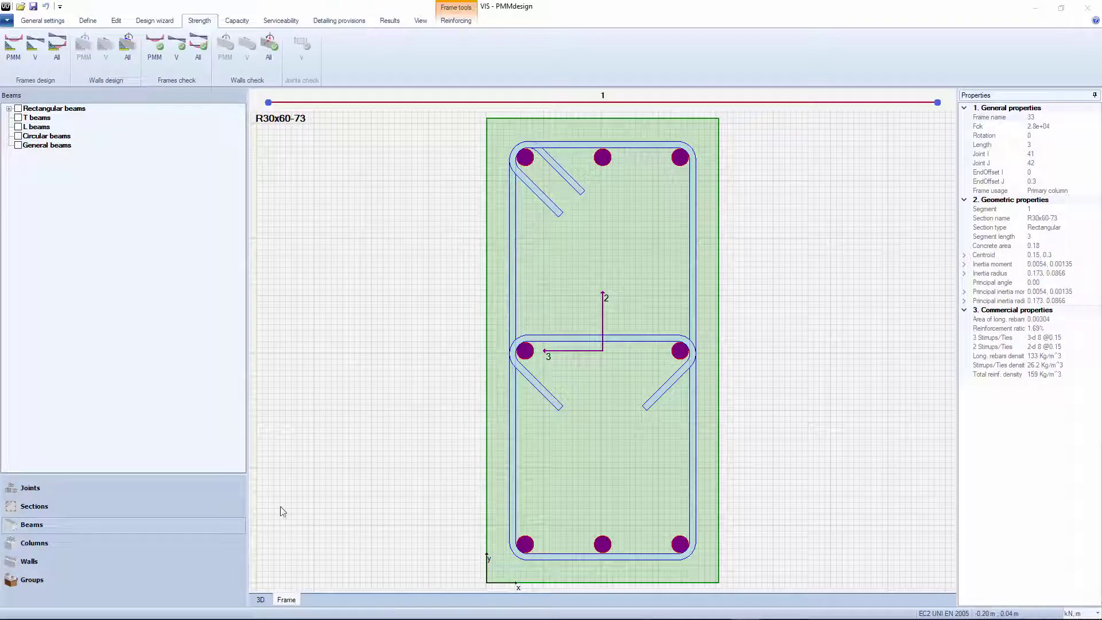
click(159, 58)
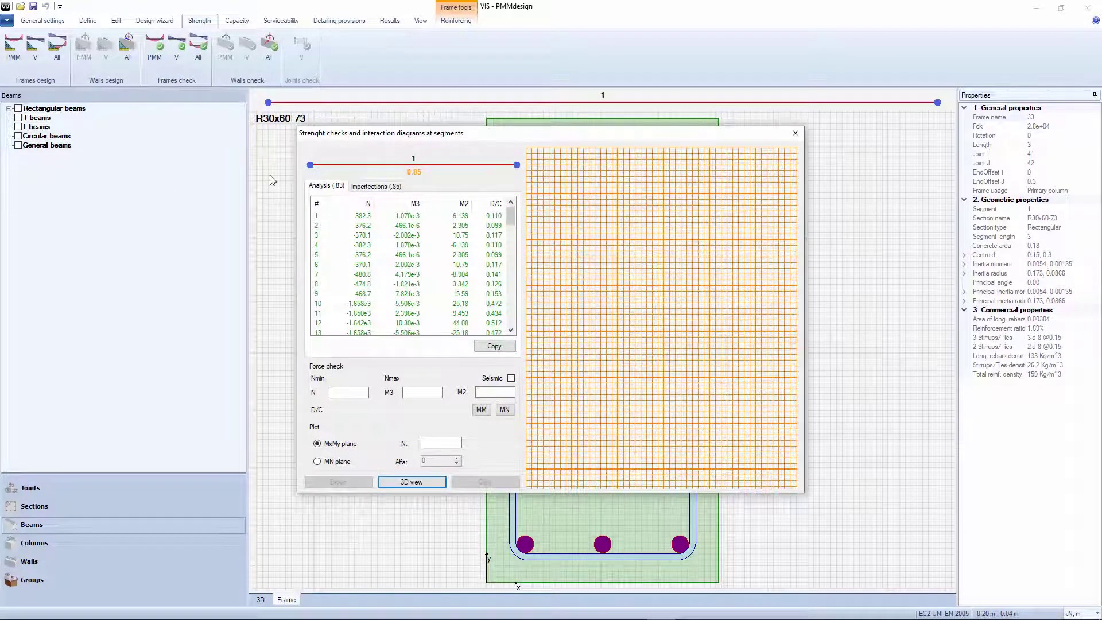
drag(509, 216, 513, 280)
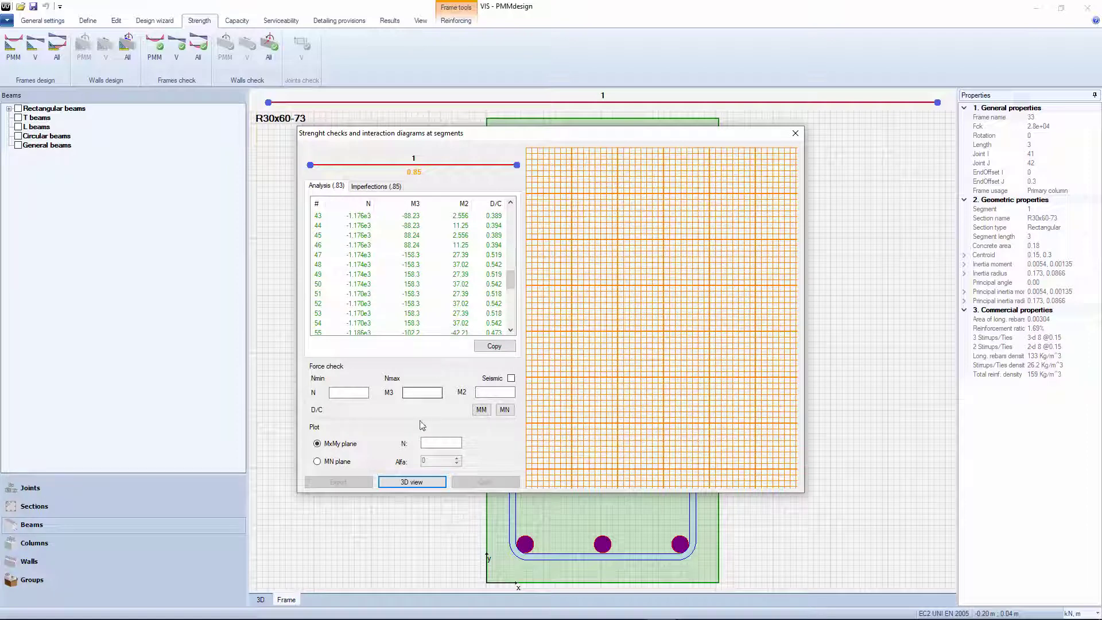
click(406, 483)
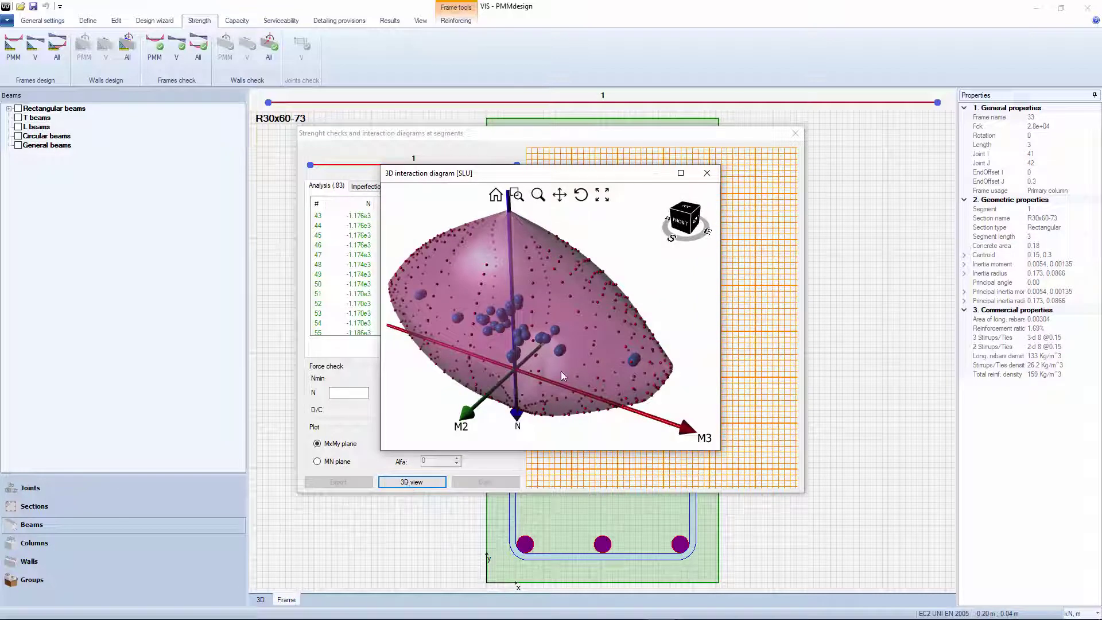
drag(703, 237, 646, 260)
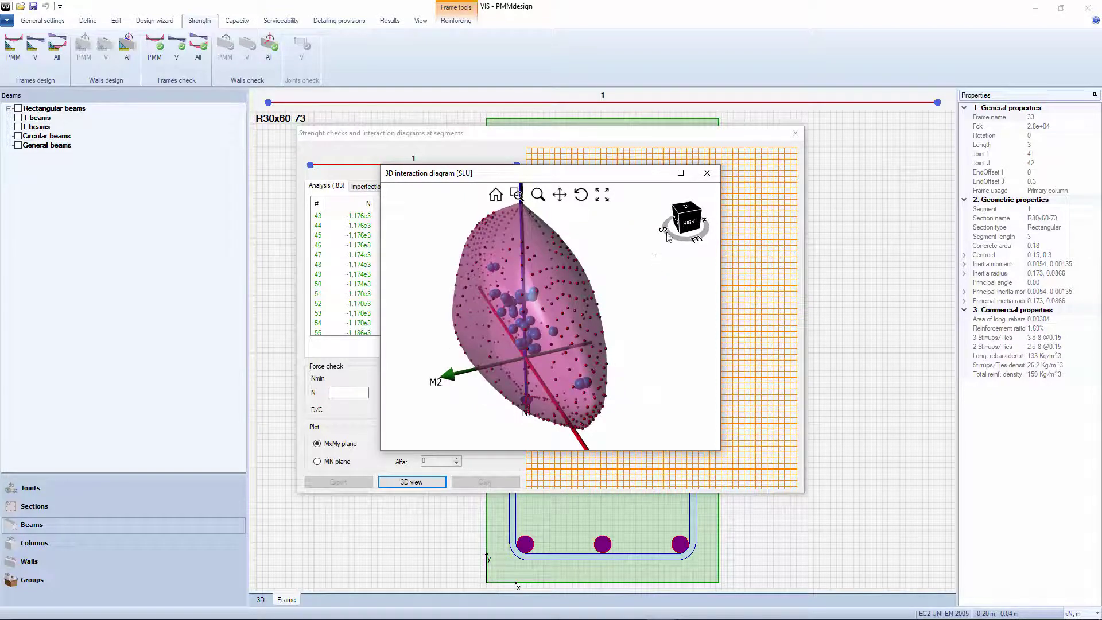
click(706, 177)
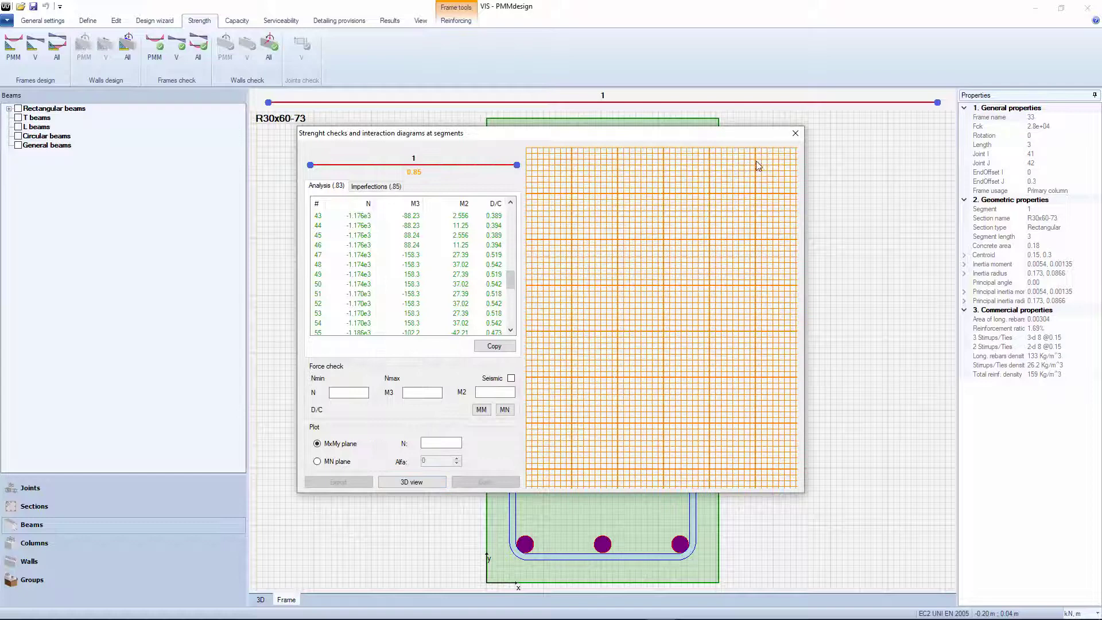
click(795, 134)
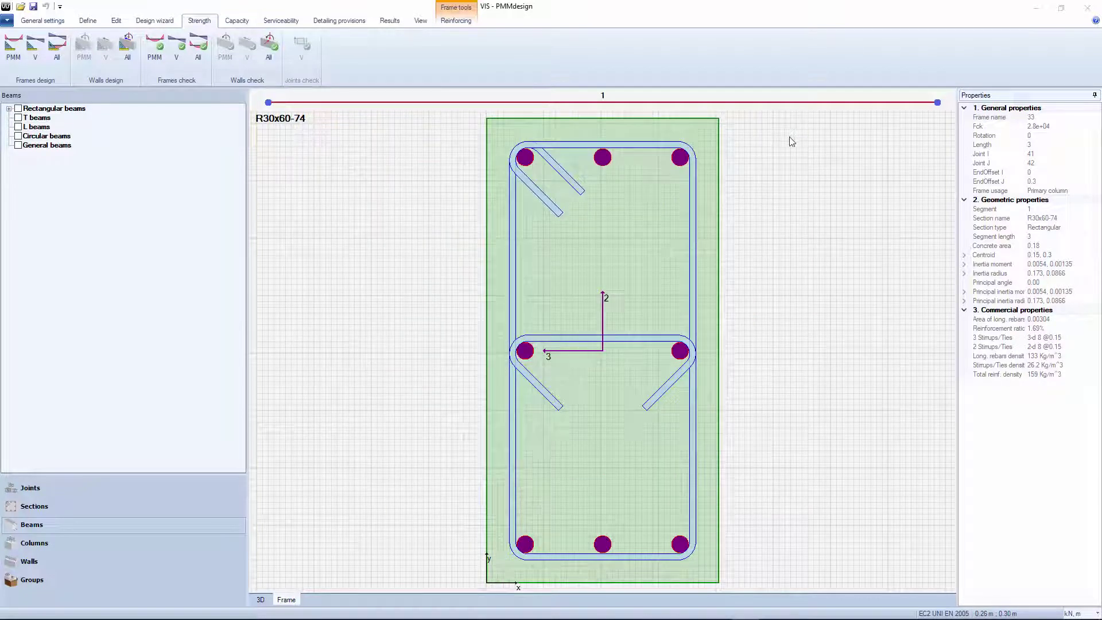
Swap the right and left 22 mm middle side rebars of column 33 for 12 mm bars.
right_click(680, 356)
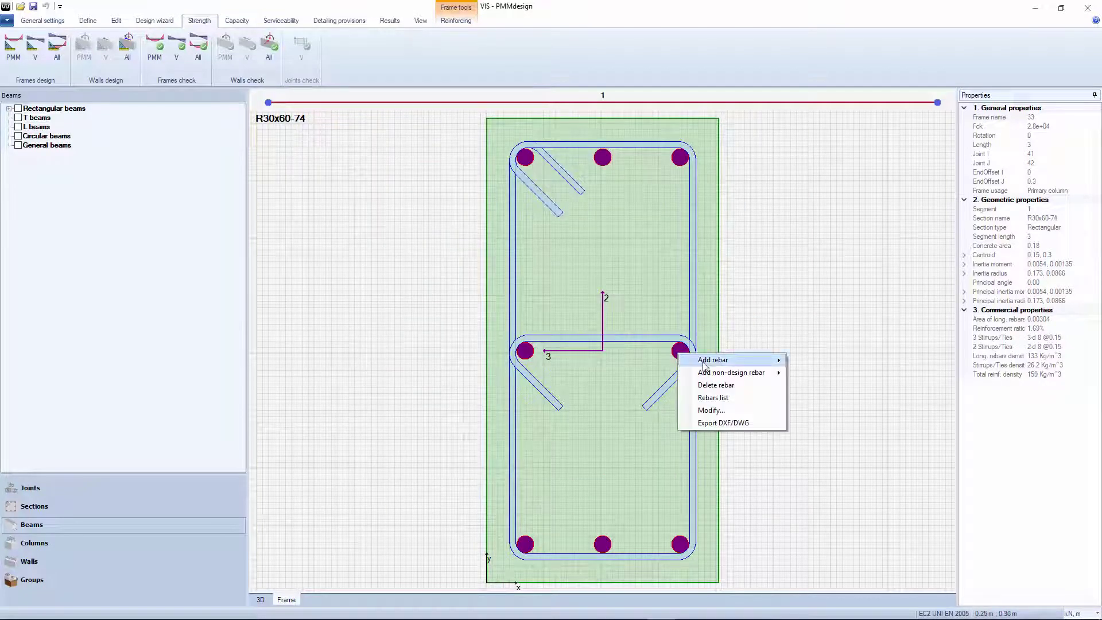
click(716, 385)
right_click(681, 354)
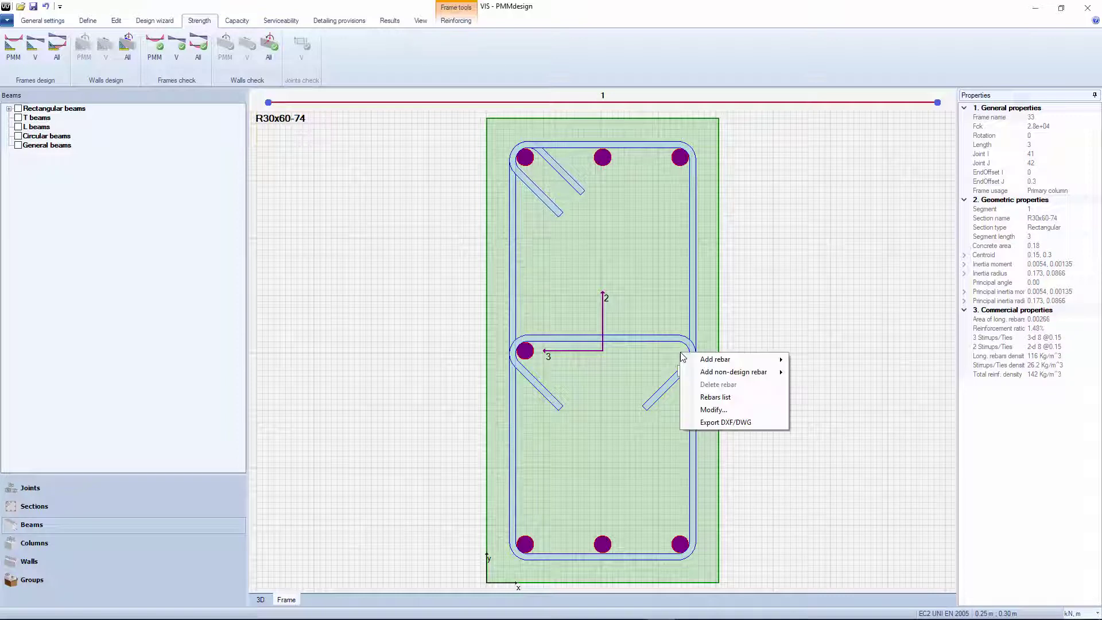
mouse_move(724, 360)
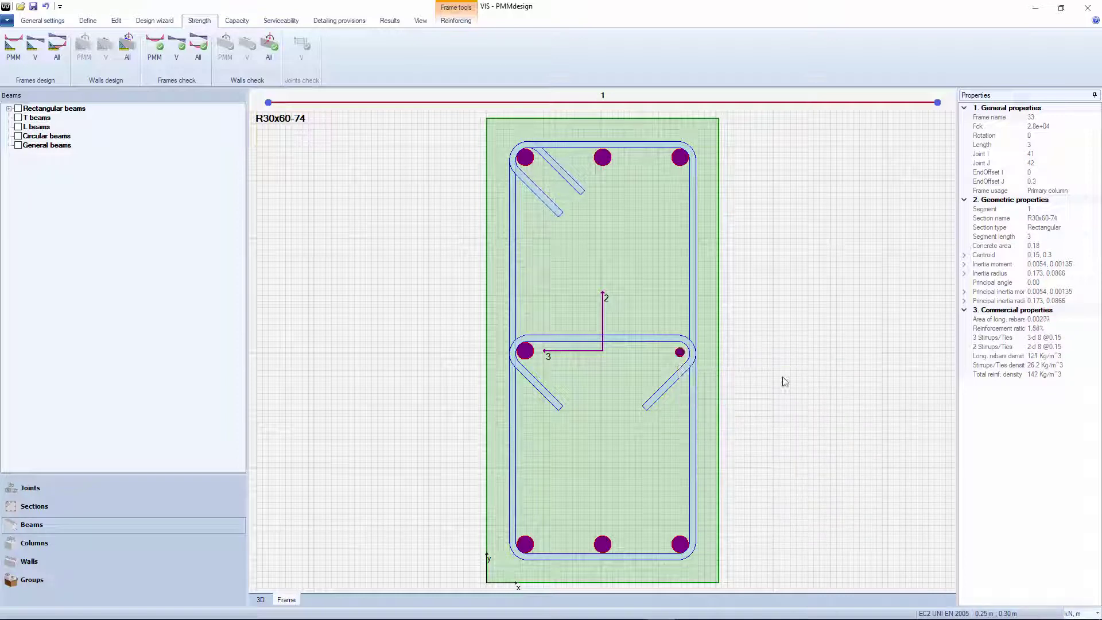
right_click(530, 348)
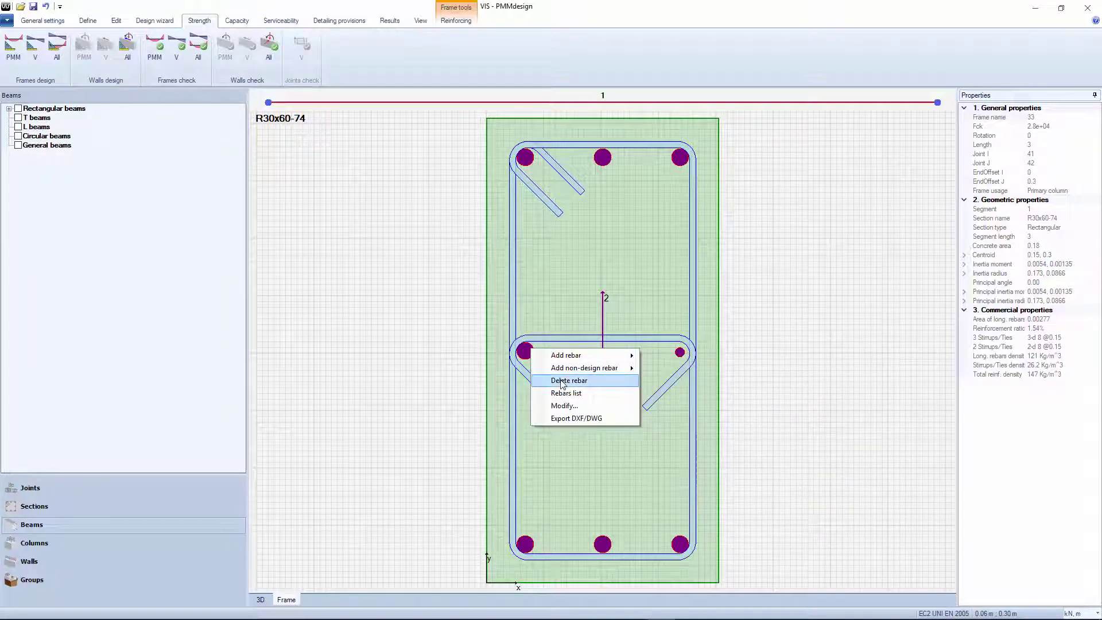
click(561, 380)
right_click(522, 351)
mouse_move(555, 360)
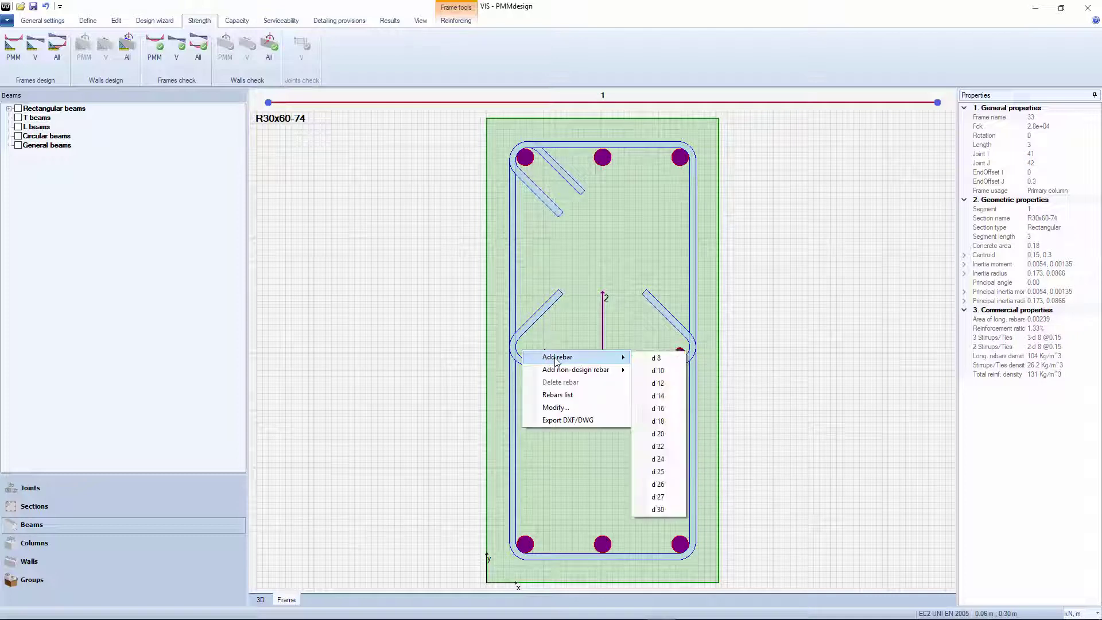
click(657, 383)
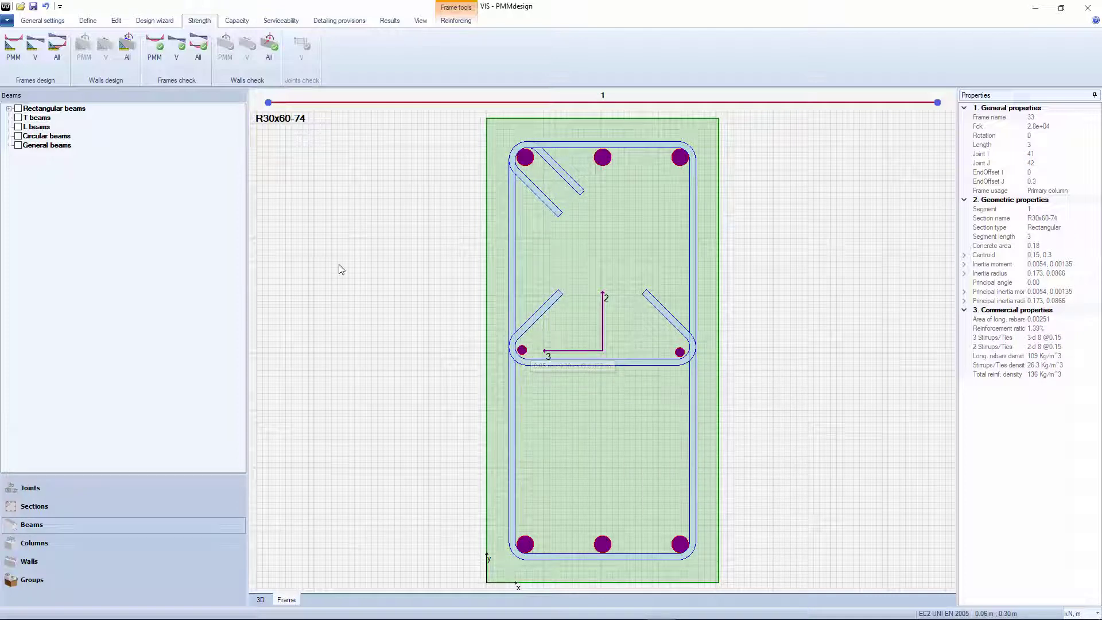
click(156, 54)
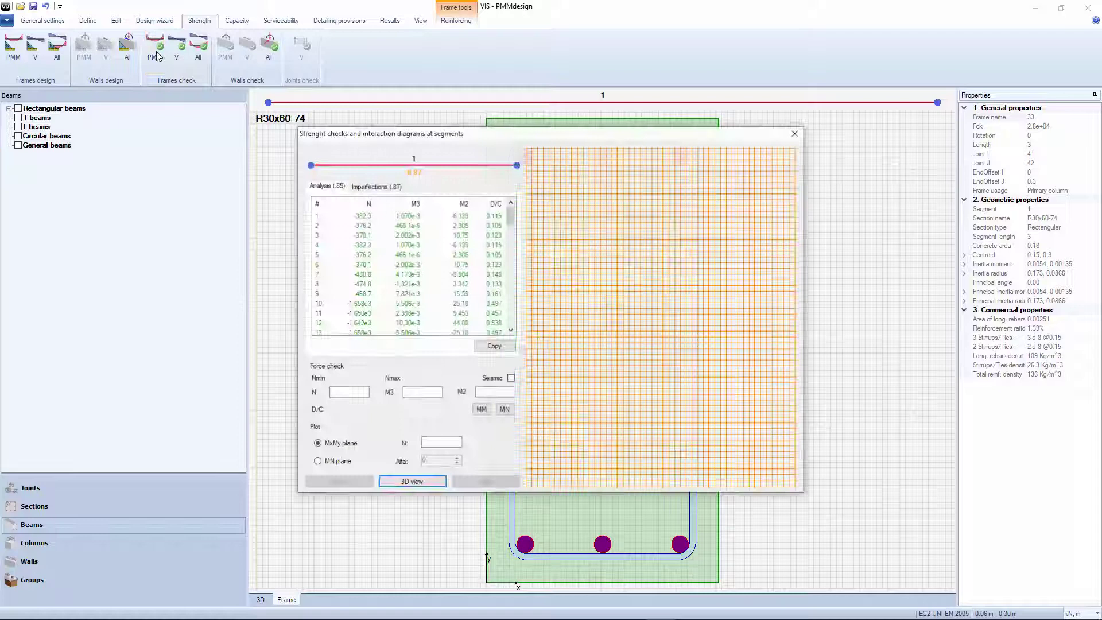
drag(510, 217, 514, 267)
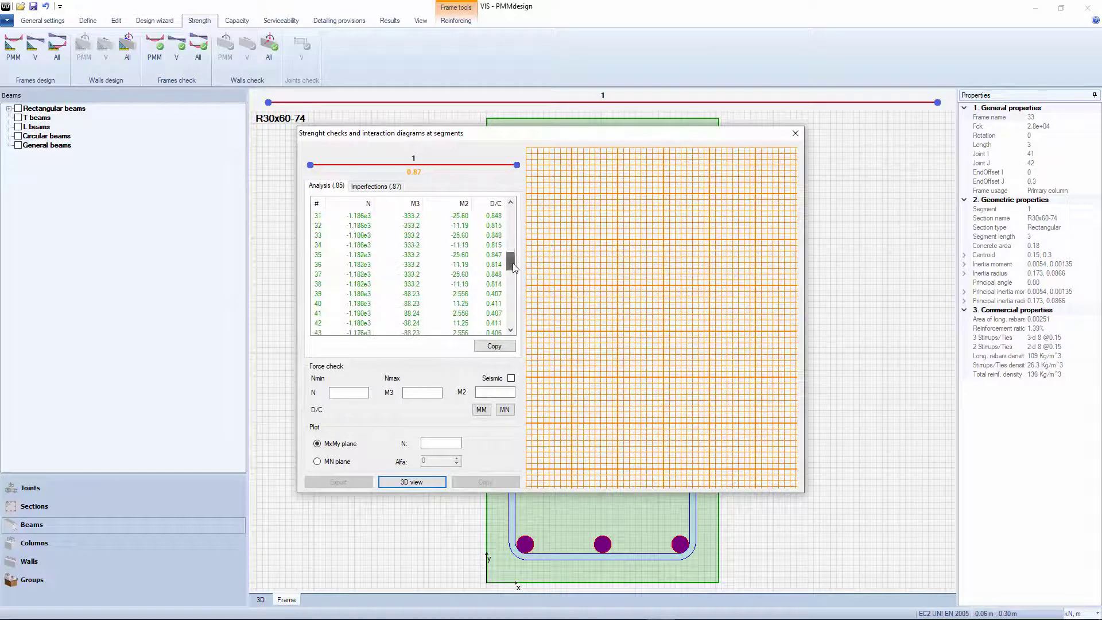
click(458, 237)
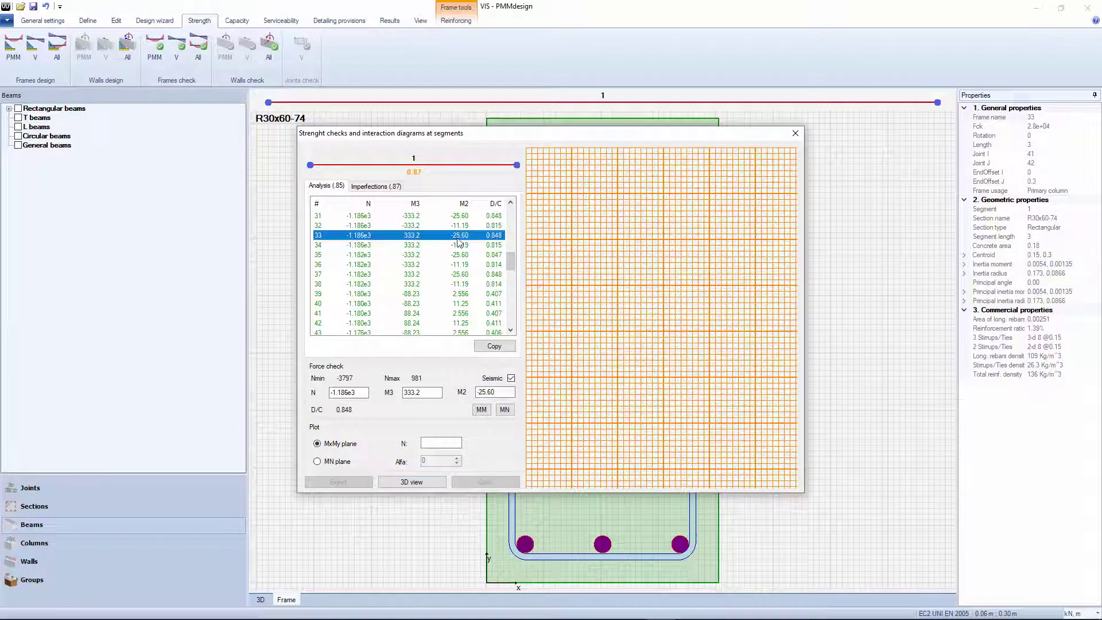
click(505, 410)
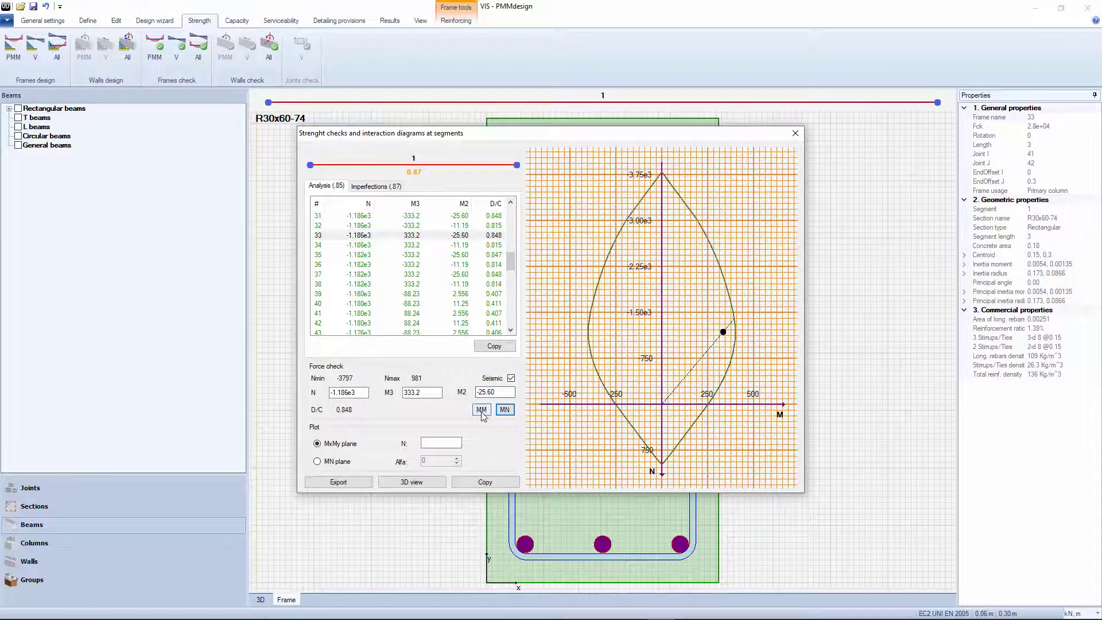
click(481, 410)
click(504, 410)
click(430, 483)
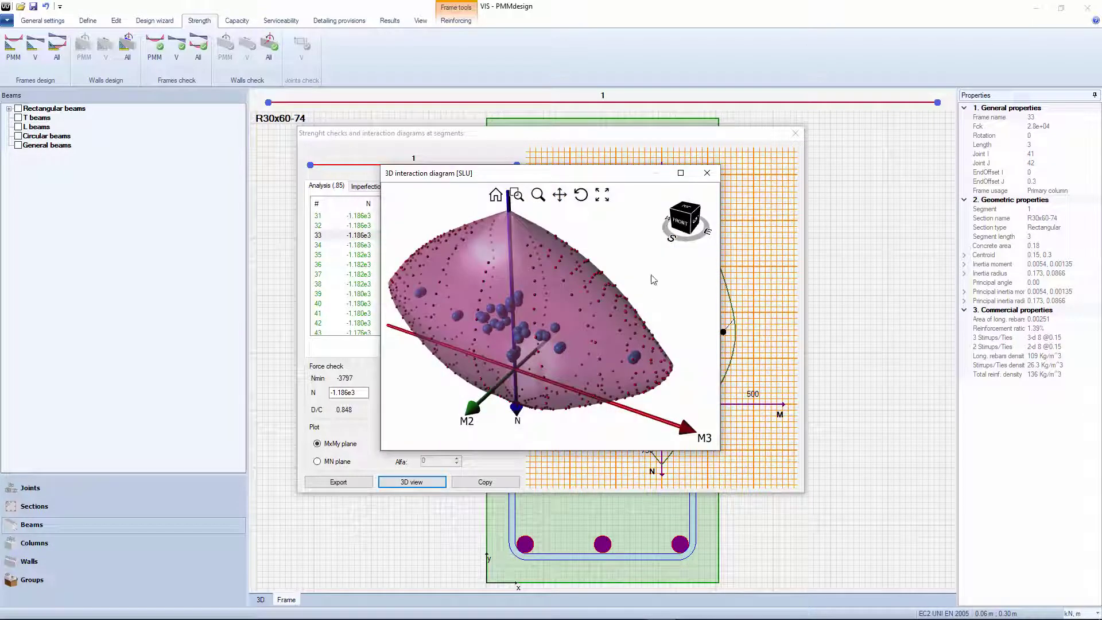
click(681, 248)
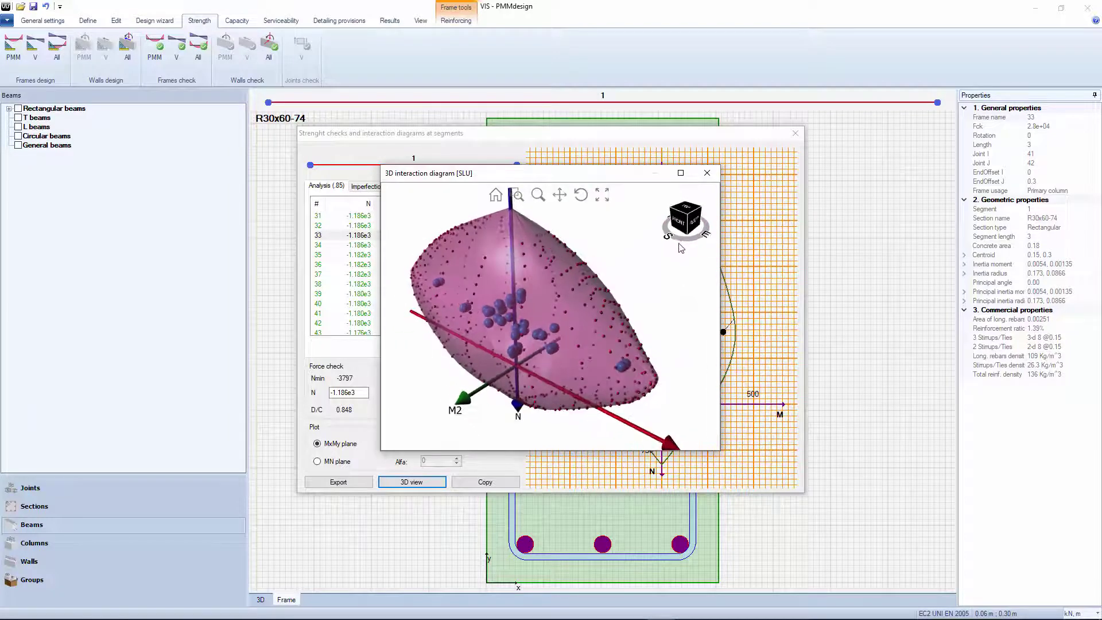
click(707, 173)
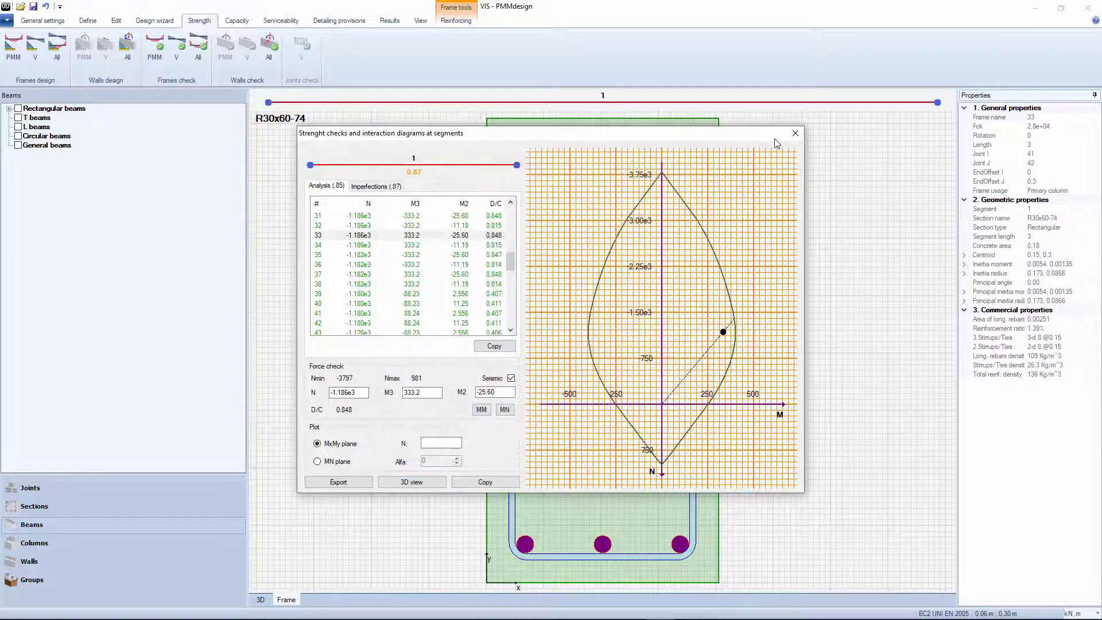
click(794, 135)
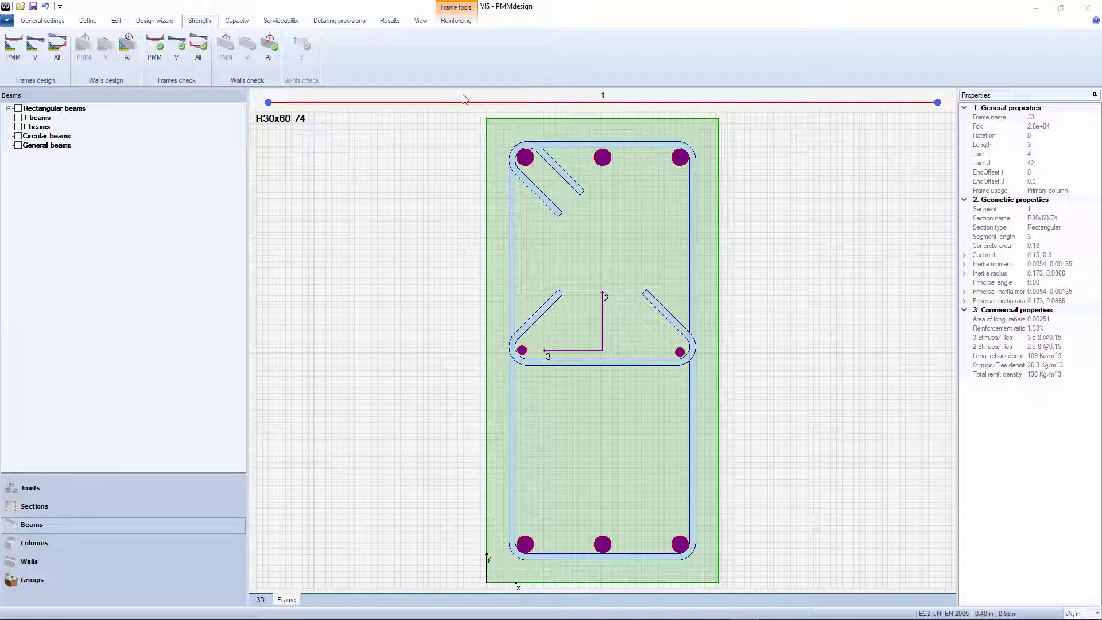
Run the detailing provisions check on column 33's longitudinal reinforcement and stirrup diameters.
click(335, 23)
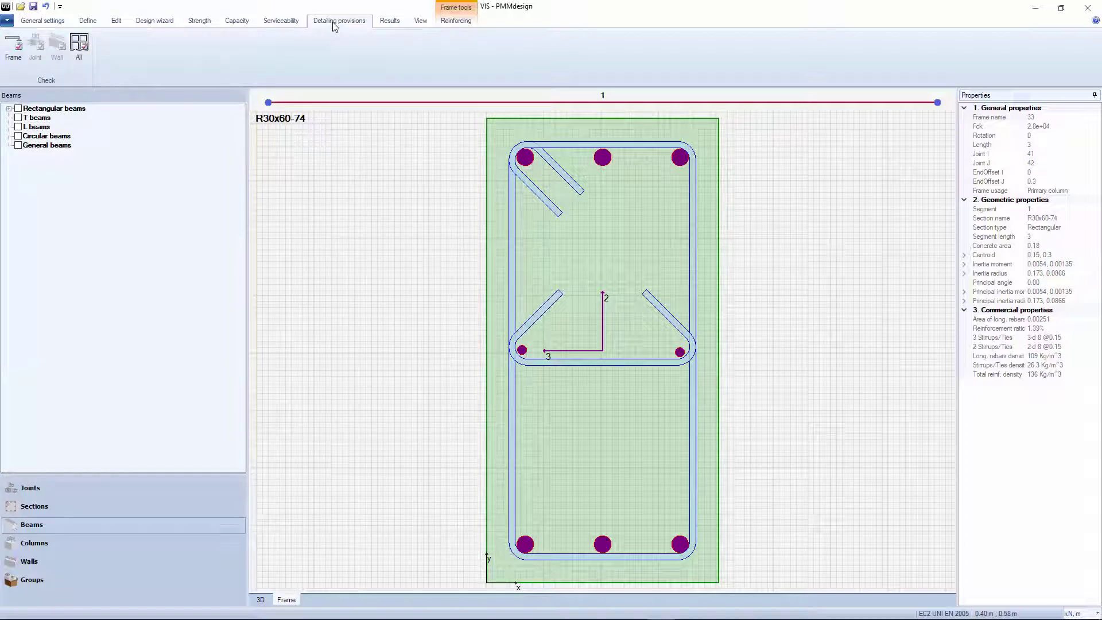
click(13, 51)
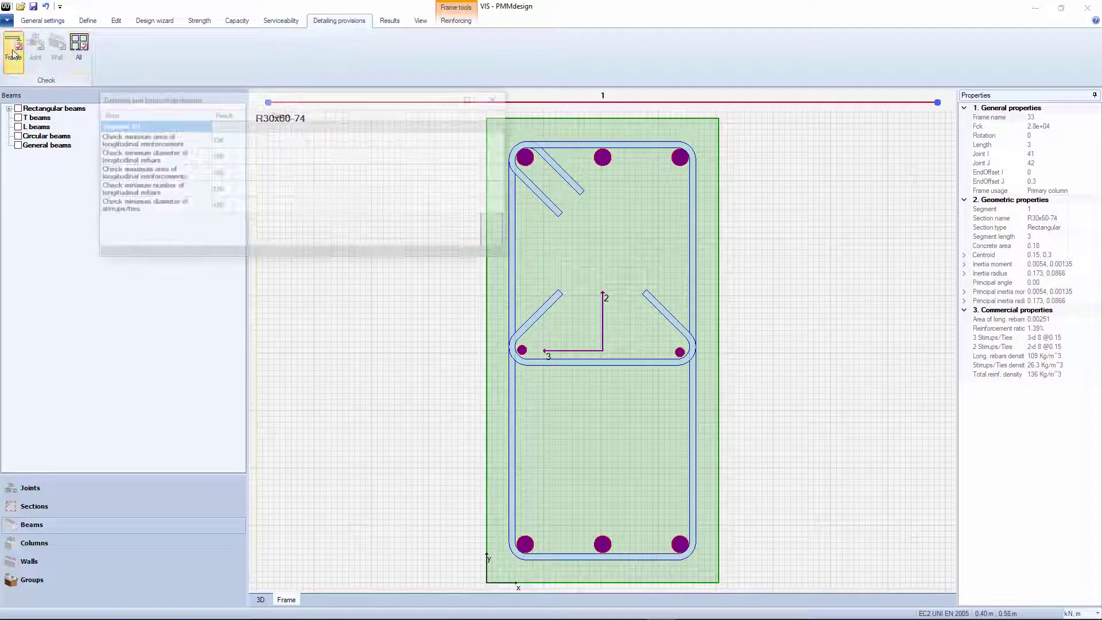